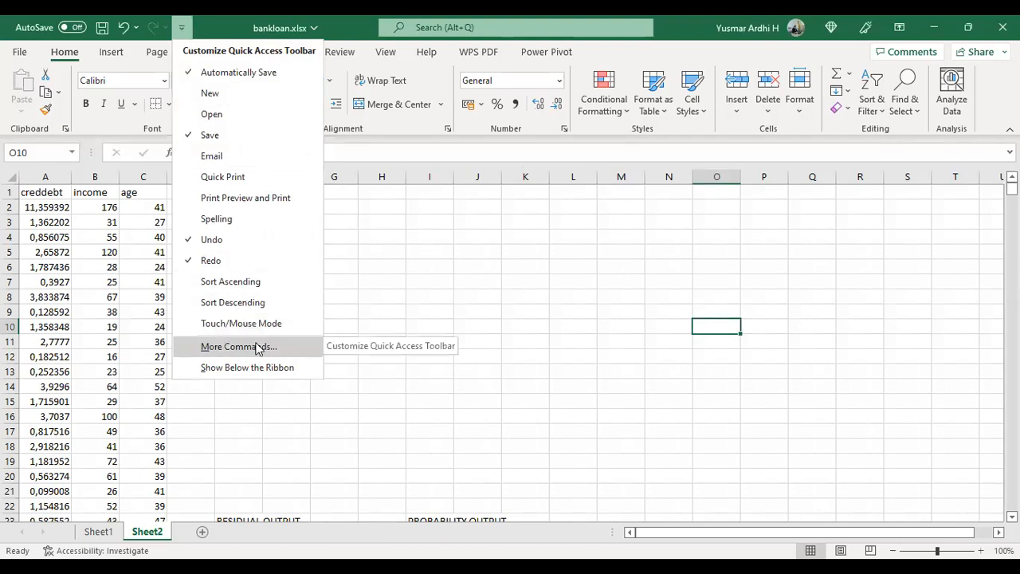
Check the installed add-ins in the program options for Analysis ToolPak, and close the options.
{"action": "left_click", "coordinate": [258, 349]}
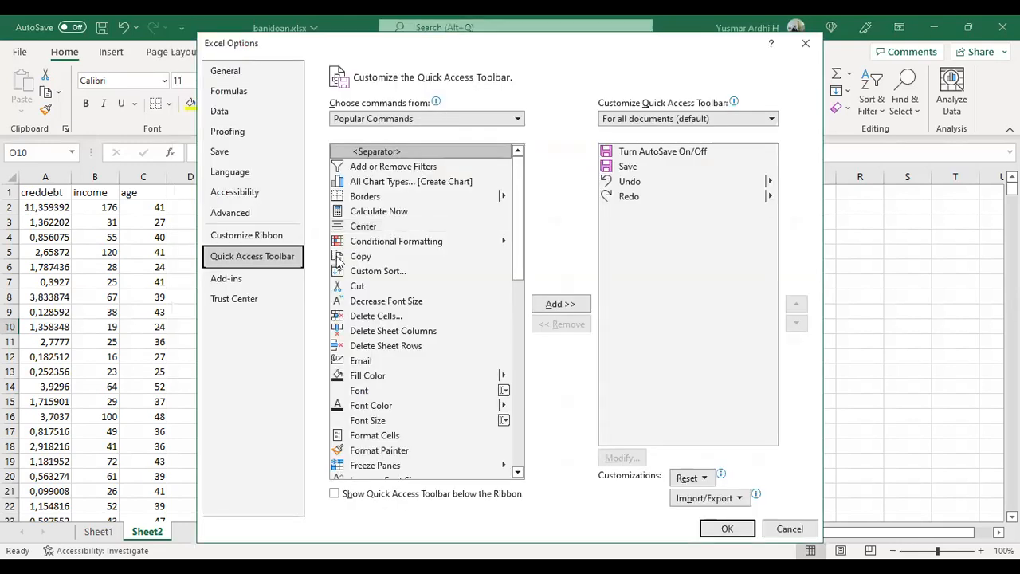
{"action": "left_click", "coordinate": [254, 279]}
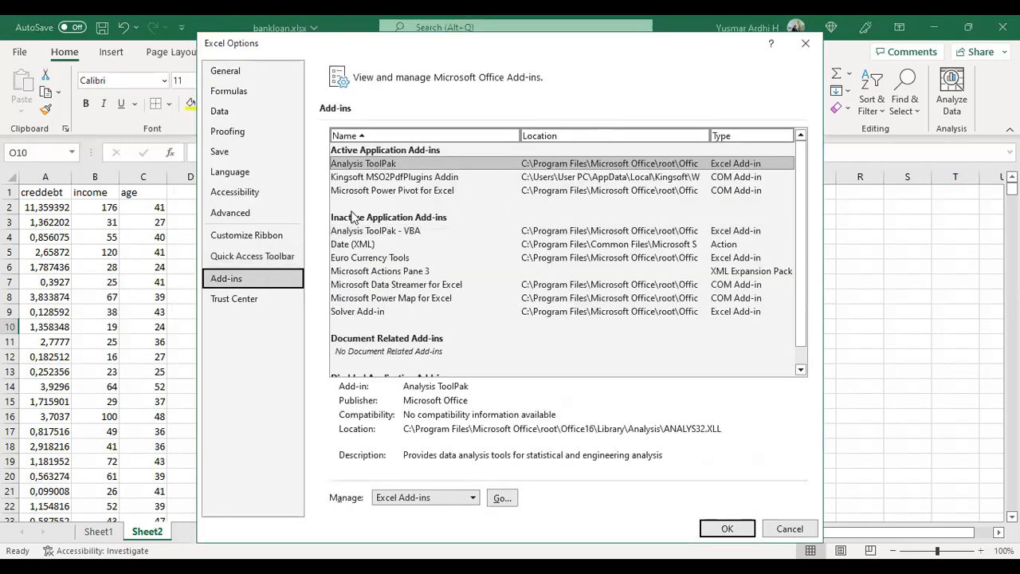
{"action": "left_click", "coordinate": [375, 164]}
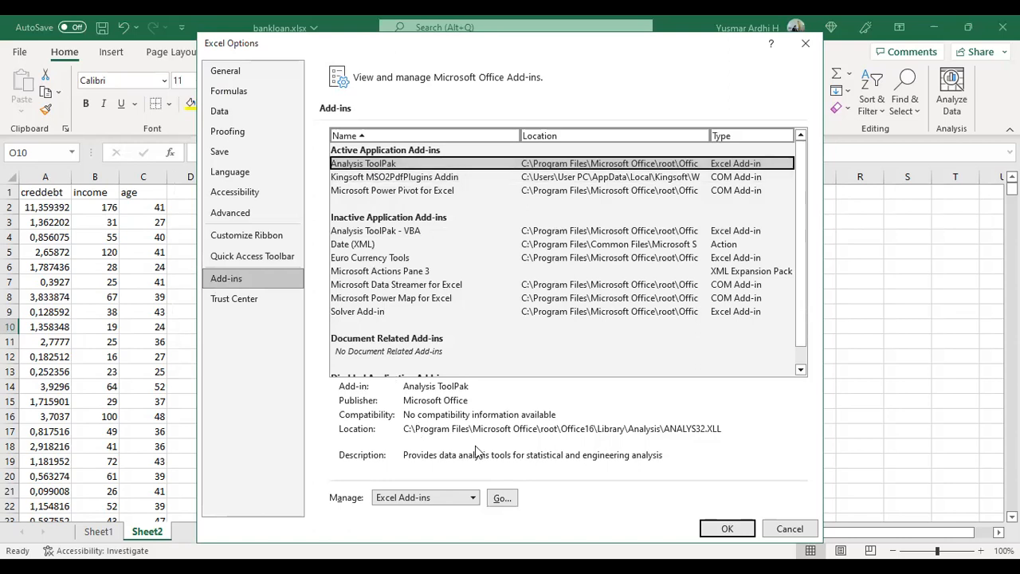
{"action": "left_click", "coordinate": [728, 529]}
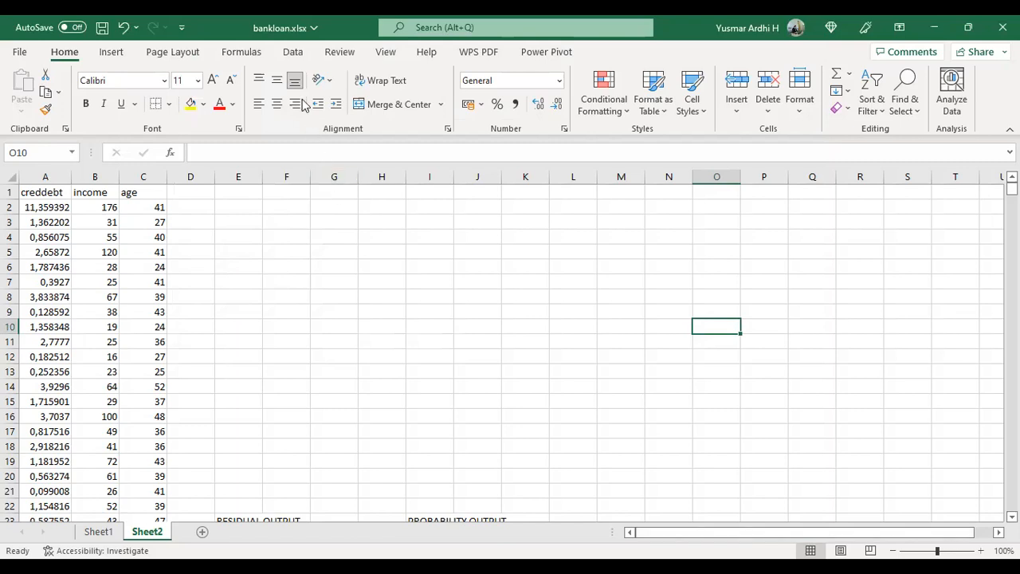
Open the Regression tool from the Data Analysis tools.
{"action": "left_click", "coordinate": [293, 54]}
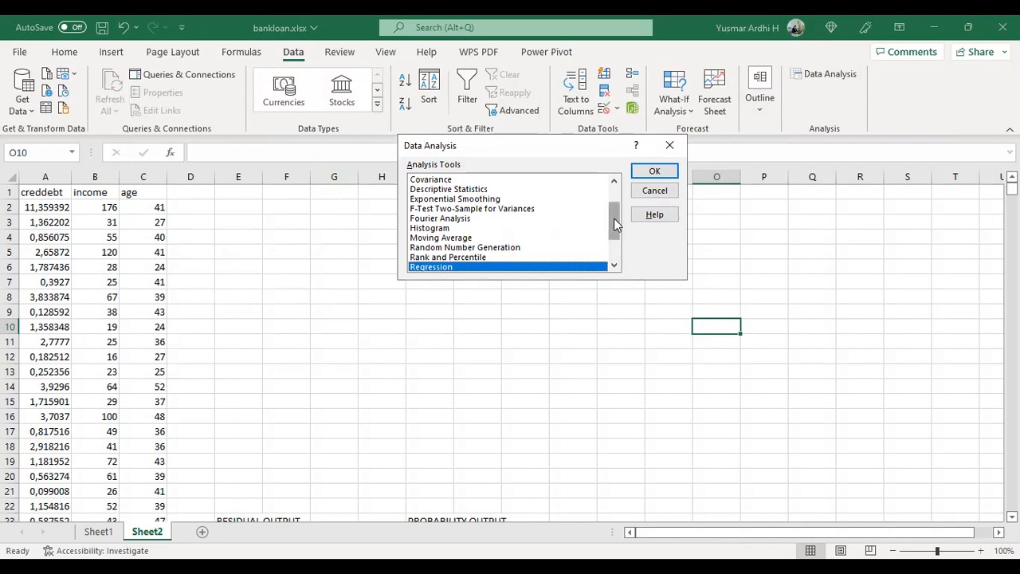
{"action": "left_click_drag", "start_coordinate": [614, 225], "coordinate": [622, 255]}
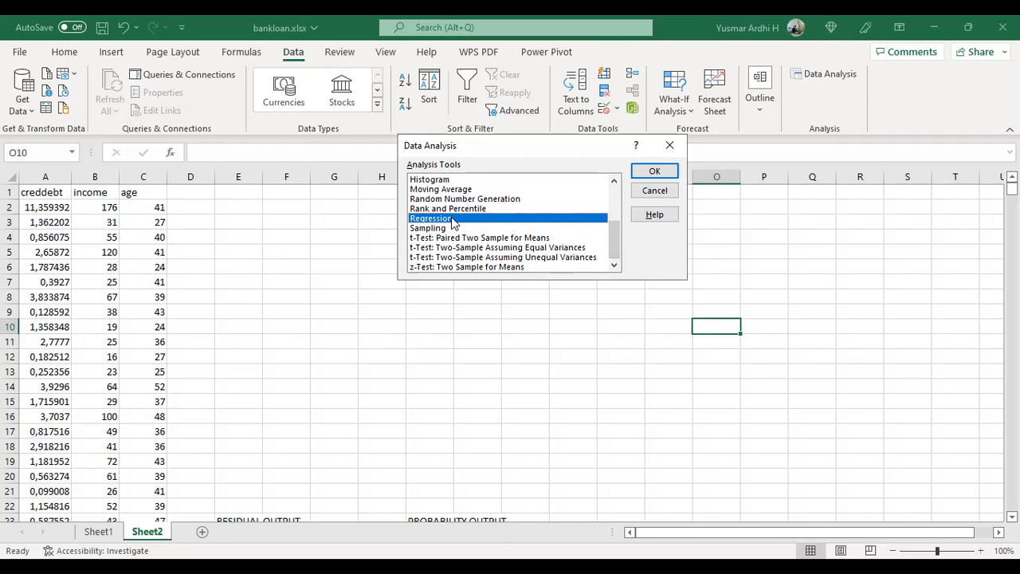
{"action": "left_click", "coordinate": [651, 175]}
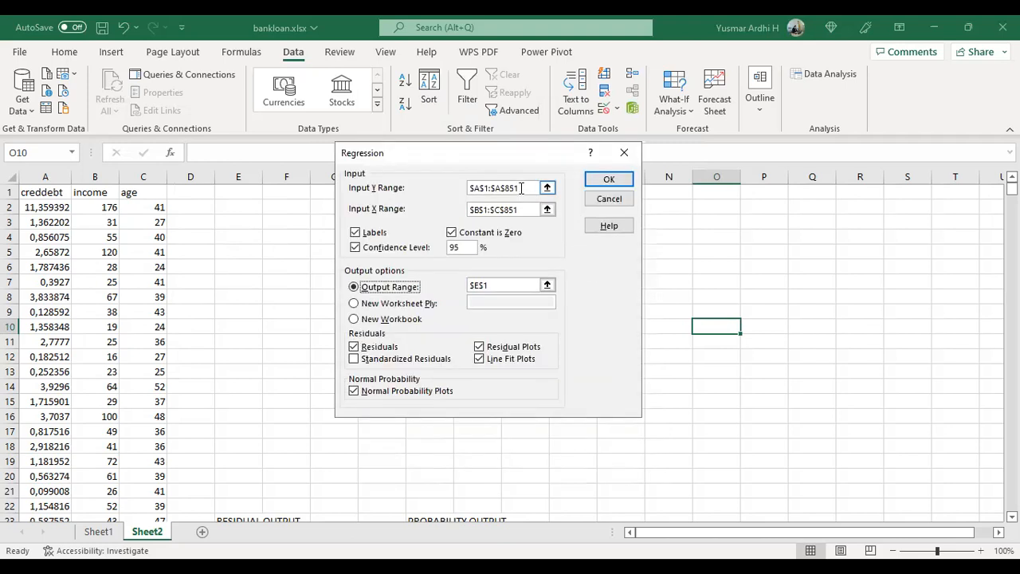
Clear the regression's Y and X input ranges and disable Labels, Confidence Level and Constant is Zero.
{"action": "left_click_drag", "start_coordinate": [525, 187], "coordinate": [455, 191]}
{"action": "key", "text": "BackSpace"}
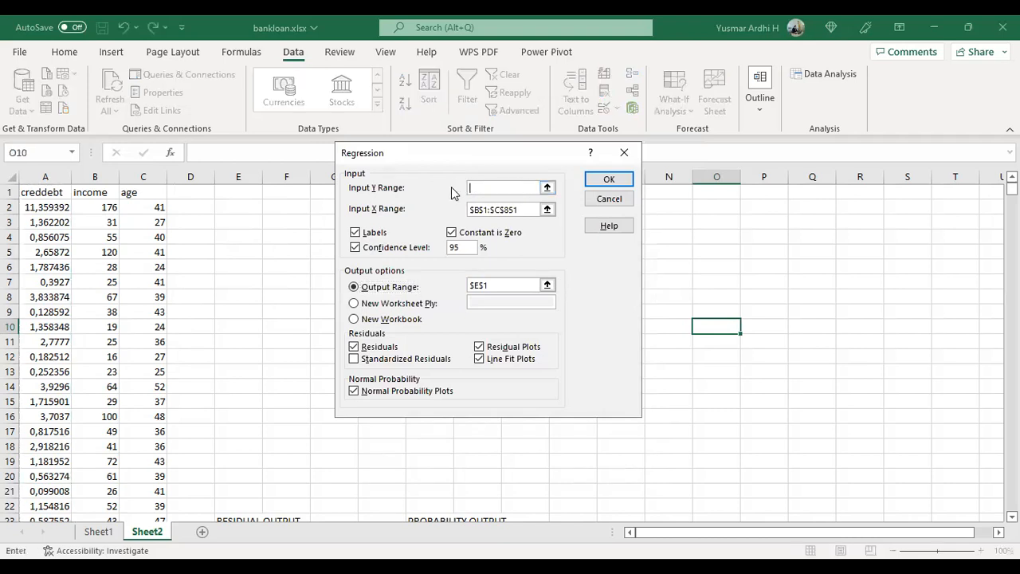
{"action": "left_click_drag", "start_coordinate": [523, 210], "coordinate": [432, 209]}
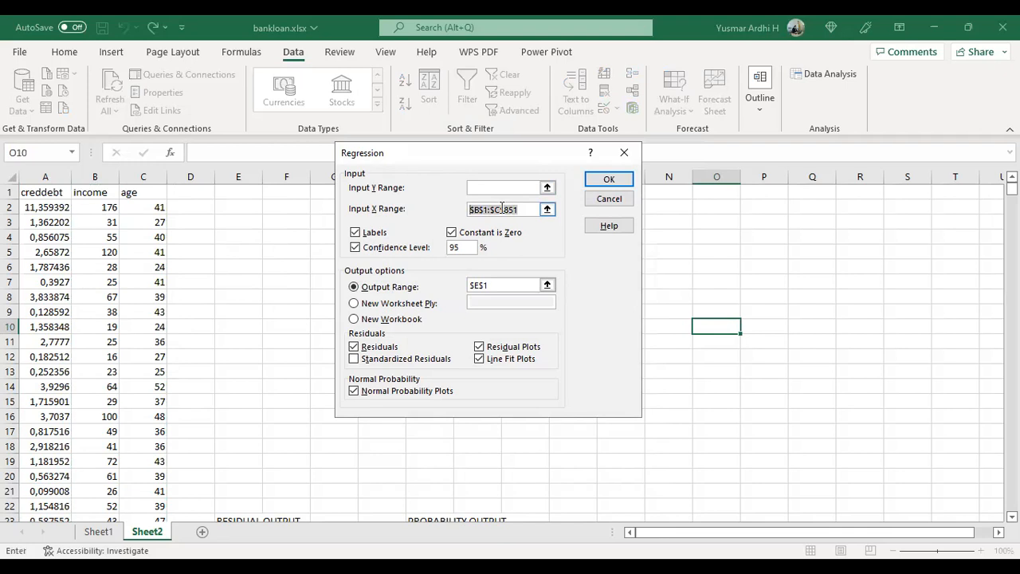
{"action": "key", "text": "BackSpace"}
{"action": "left_click", "coordinate": [375, 232]}
{"action": "left_click", "coordinate": [379, 250]}
{"action": "left_click", "coordinate": [469, 230]}
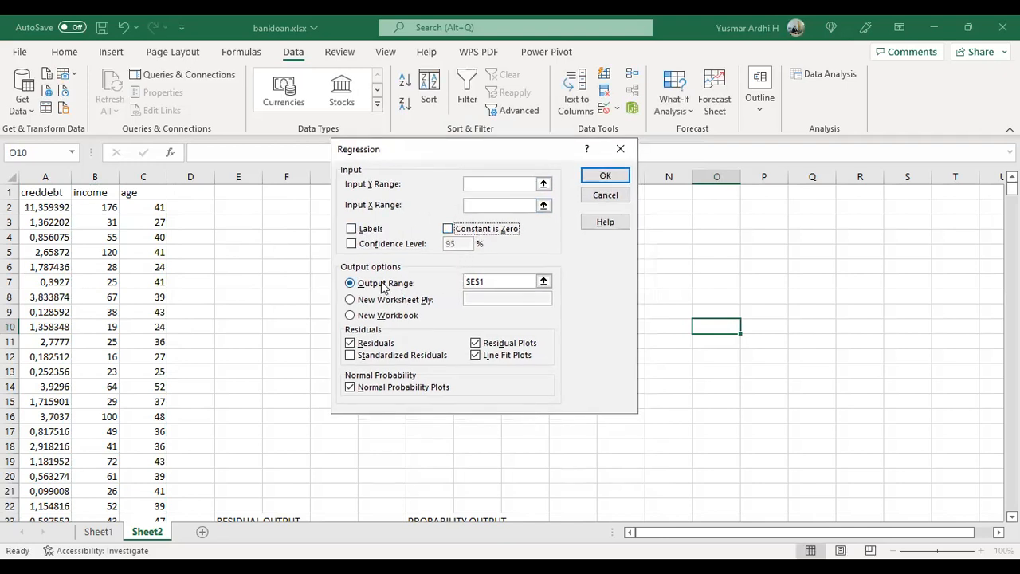
Clear the output range and disable Residuals, Residual Plots, Line Fit Plots and Normal Probability Plots.
{"action": "left_click_drag", "start_coordinate": [488, 281], "coordinate": [440, 282]}
{"action": "key", "text": "BackSpace"}
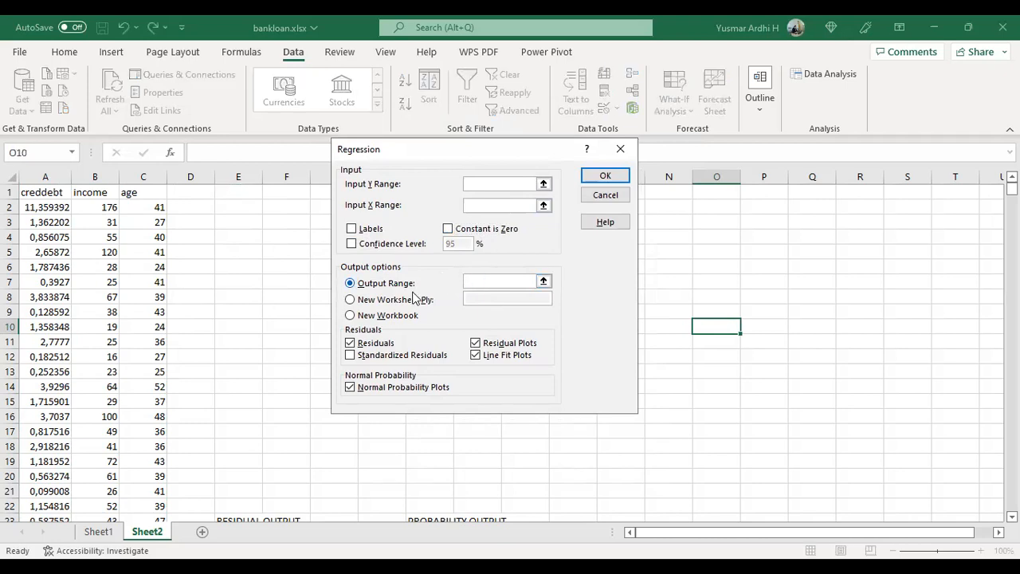
{"action": "left_click", "coordinate": [366, 344]}
{"action": "left_click", "coordinate": [478, 345]}
{"action": "left_click", "coordinate": [494, 356]}
{"action": "left_click", "coordinate": [413, 389]}
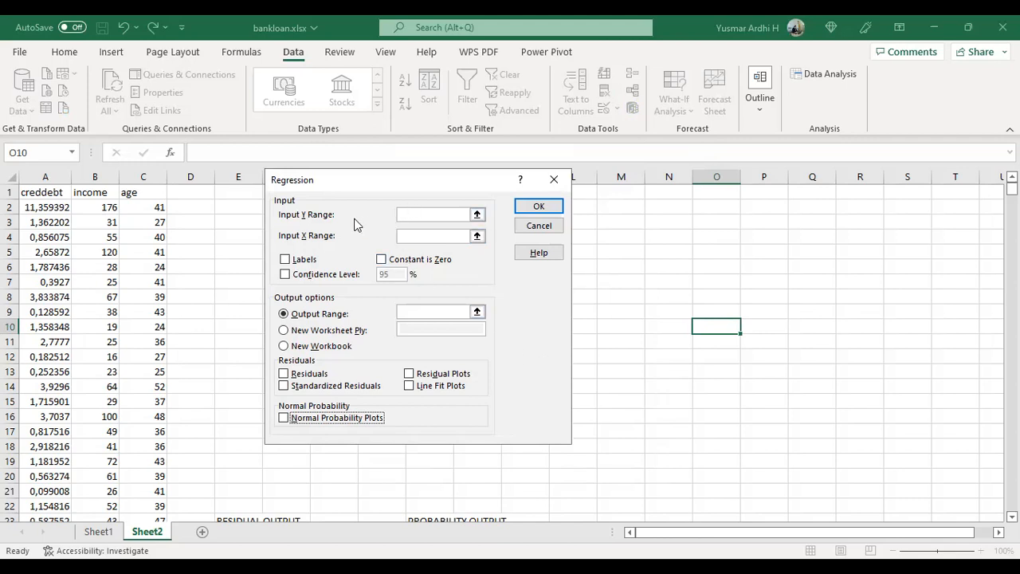
Set the regression's Input Y Range to the creddebt column, $A$1:$A$851.
{"action": "left_click", "coordinate": [417, 214]}
{"action": "left_click_drag", "start_coordinate": [29, 192], "coordinate": [51, 208]}
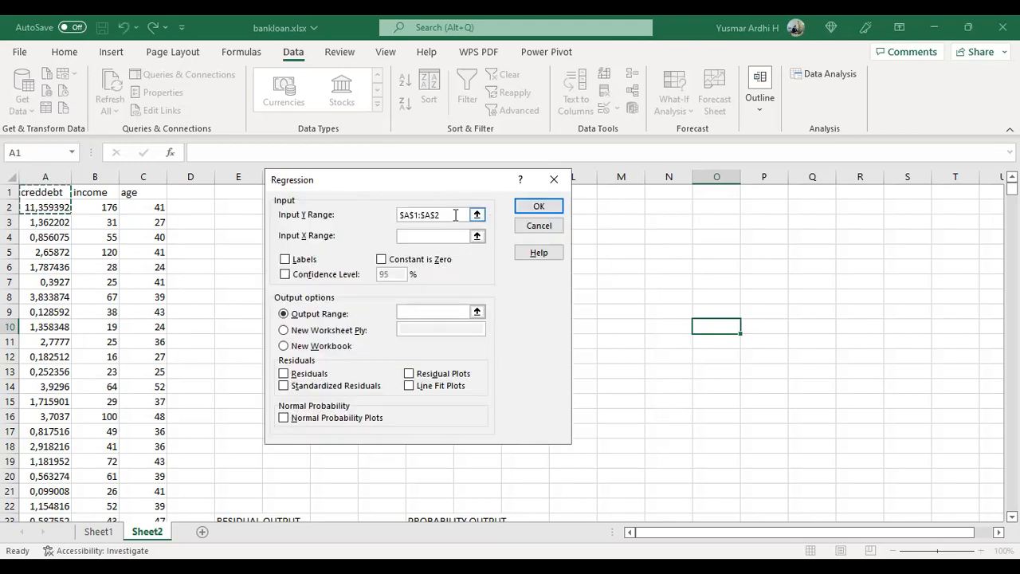
{"action": "key", "text": "BackSpace"}
{"action": "type", "text": "851"}
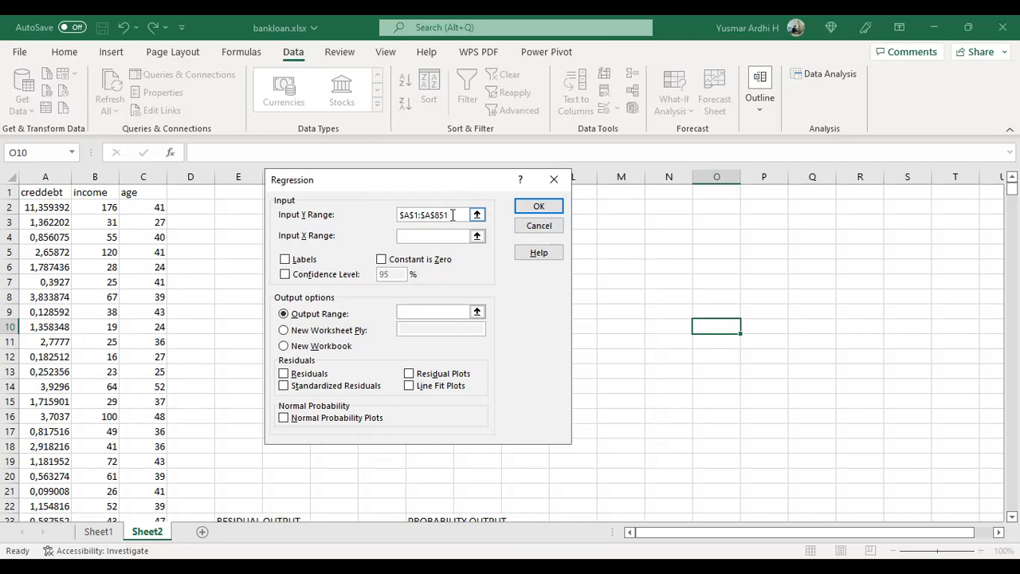
Set the Input X Range to the income and age columns, $B$1:$C$851.
{"action": "left_click", "coordinate": [425, 235]}
{"action": "left_click", "coordinate": [93, 193]}
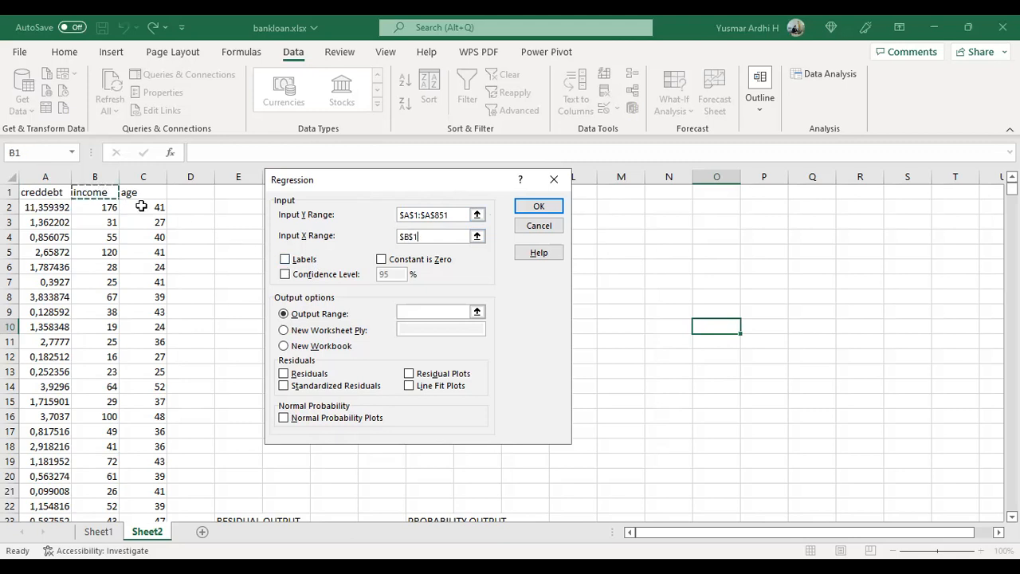
{"action": "key", "text": "shift+Right"}
{"action": "key", "text": "shift+Down"}
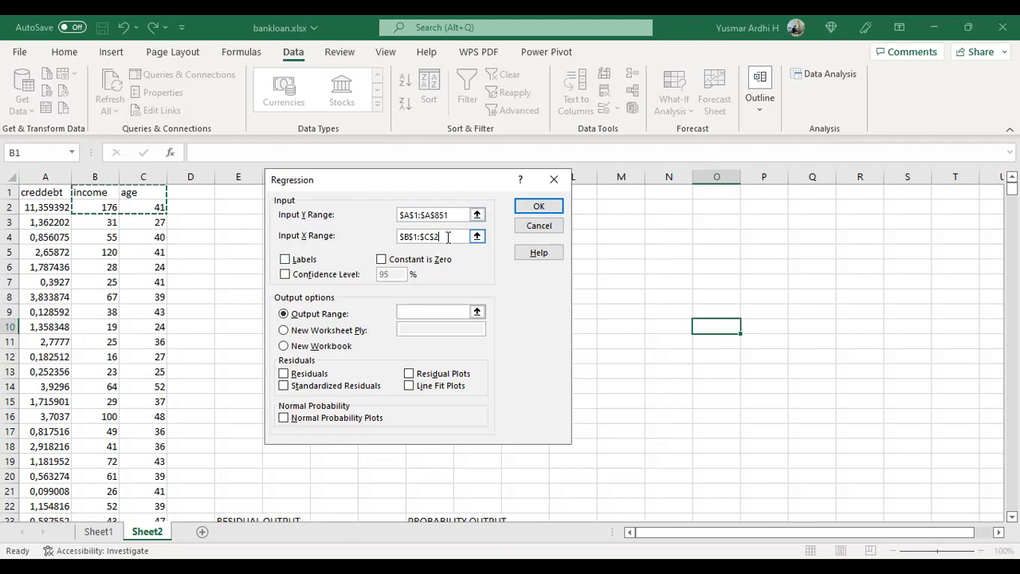
{"action": "left_click", "coordinate": [448, 235]}
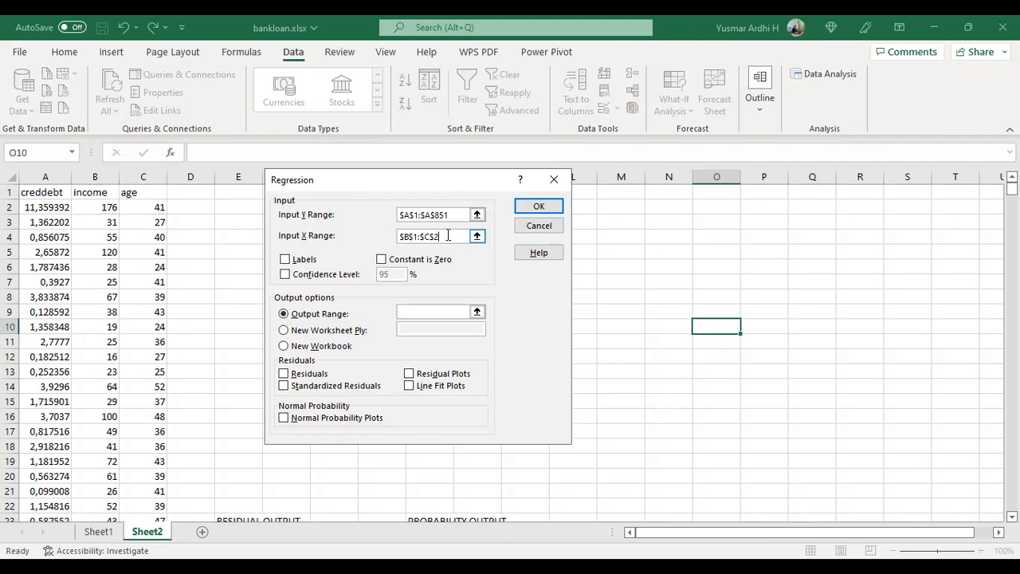
{"action": "key", "text": "BackSpace"}
{"action": "type", "text": "851"}
Enable Labels, Constant is Zero and a 95% Confidence Level, and set the Output Range to $E$1.
{"action": "left_click", "coordinate": [300, 263]}
{"action": "left_click", "coordinate": [437, 265]}
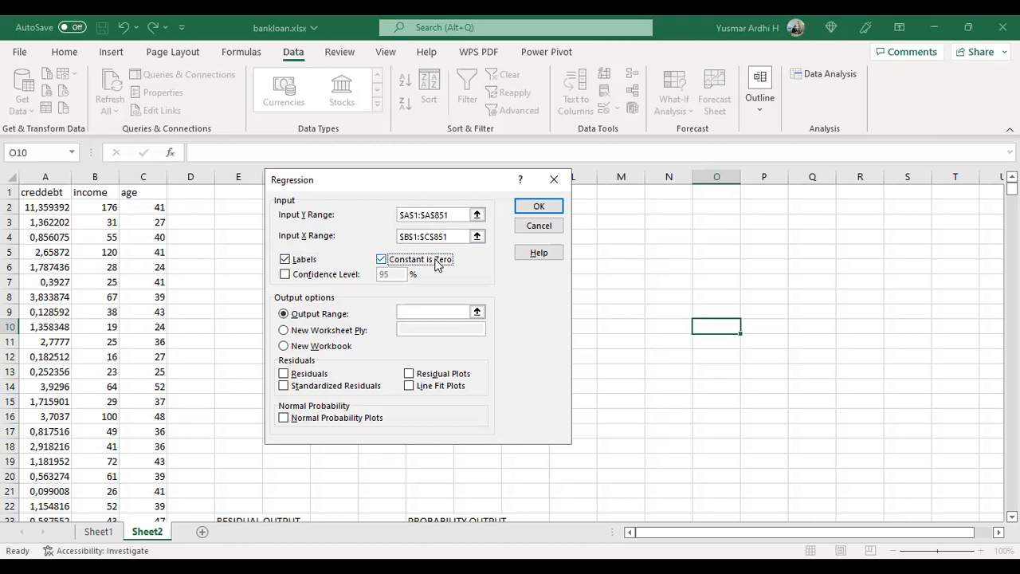
{"action": "left_click", "coordinate": [333, 276]}
{"action": "left_click", "coordinate": [334, 276]}
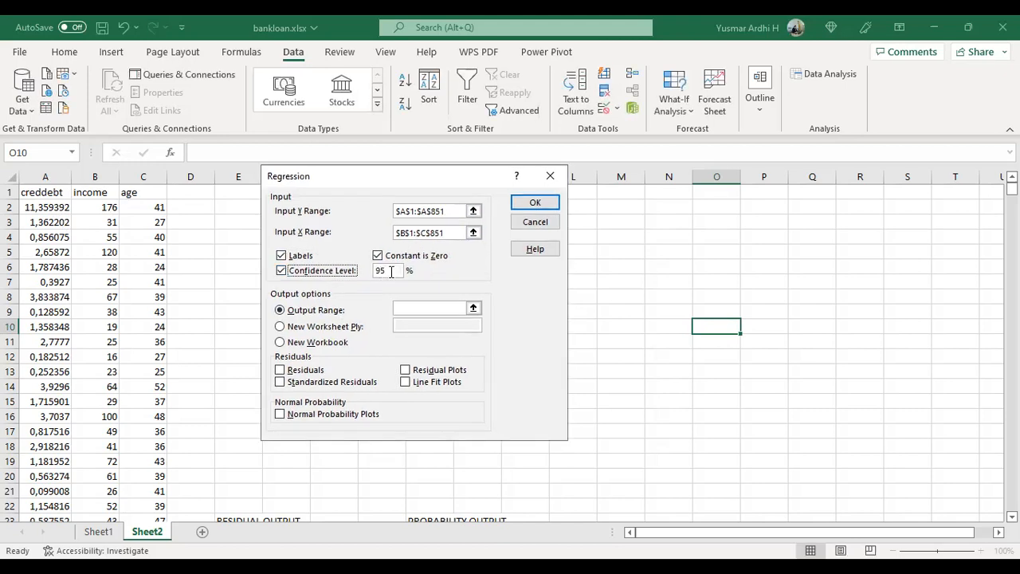
{"action": "left_click", "coordinate": [391, 271]}
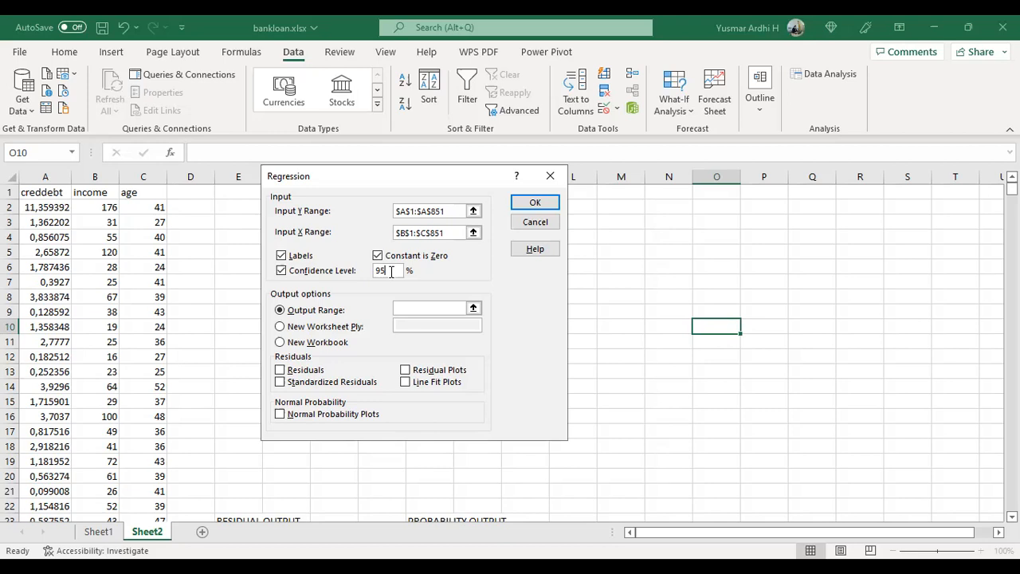
{"action": "left_click", "coordinate": [424, 310]}
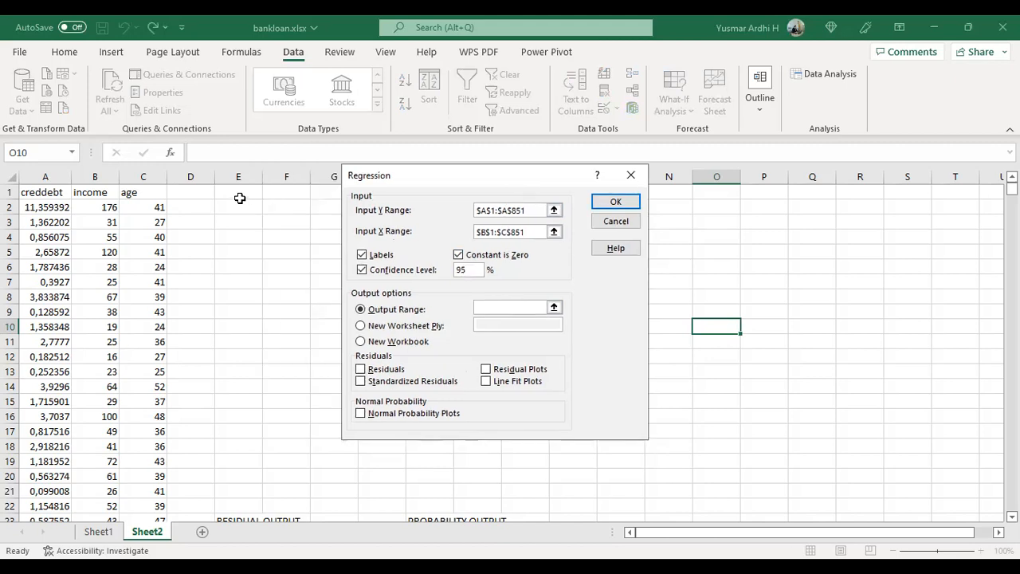
{"action": "left_click", "coordinate": [243, 192]}
{"action": "left_click", "coordinate": [422, 328]}
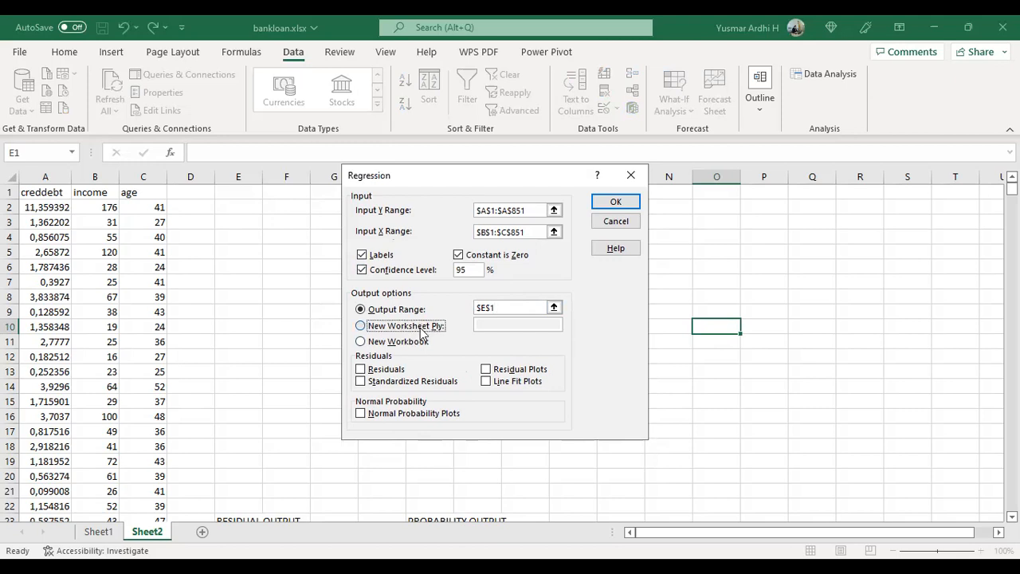
{"action": "left_click", "coordinate": [421, 324]}
{"action": "left_click", "coordinate": [487, 319]}
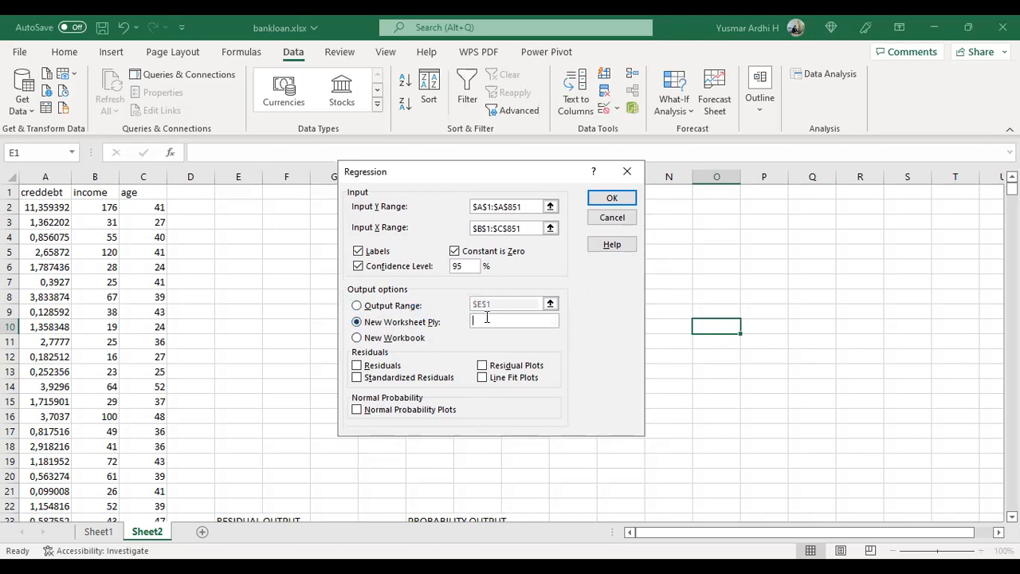
{"action": "left_click", "coordinate": [391, 308]}
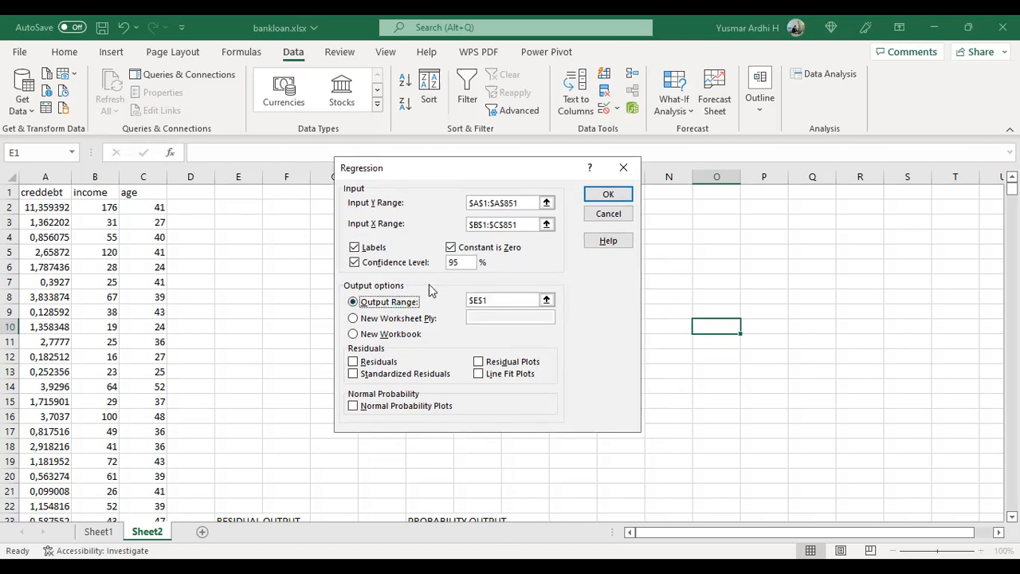
{"action": "left_click", "coordinate": [511, 300]}
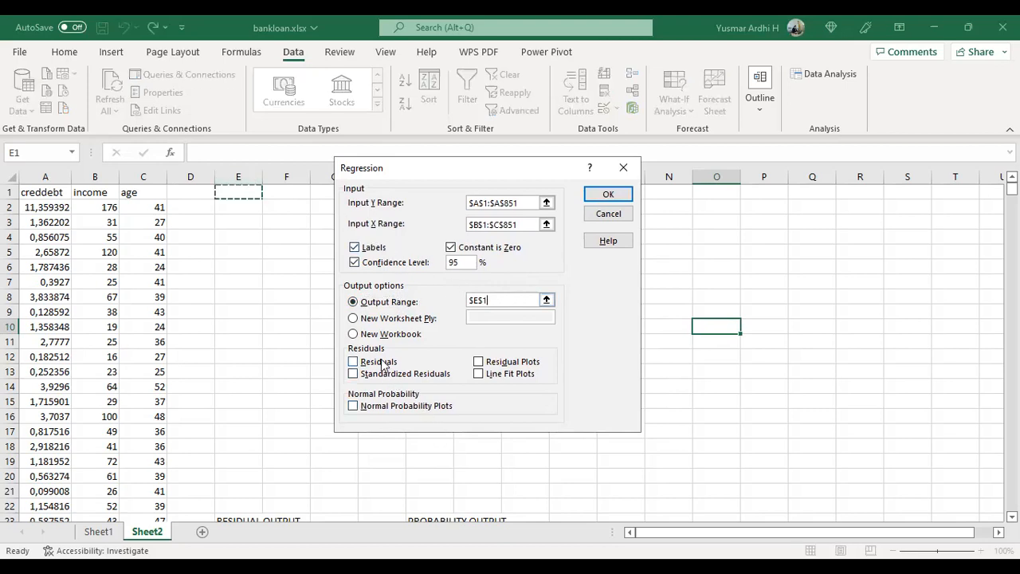
Include Residuals, Residual Plots, Line Fit Plots and Normal Probability Plots, and run the regression, overwriting the existing output data.
{"action": "left_click", "coordinate": [383, 365]}
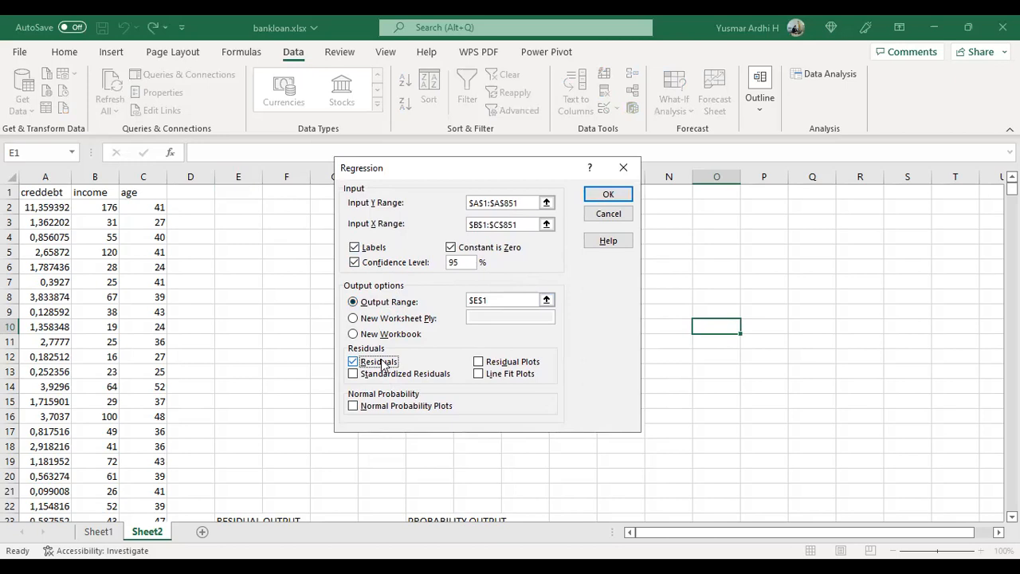
{"action": "left_click", "coordinate": [506, 365]}
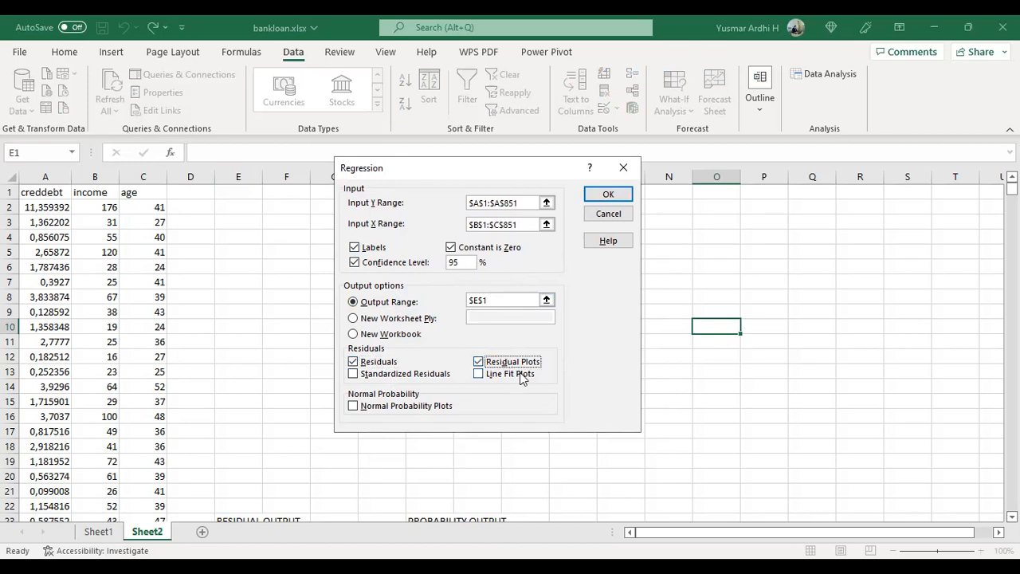
{"action": "left_click", "coordinate": [522, 379]}
{"action": "left_click", "coordinate": [400, 411]}
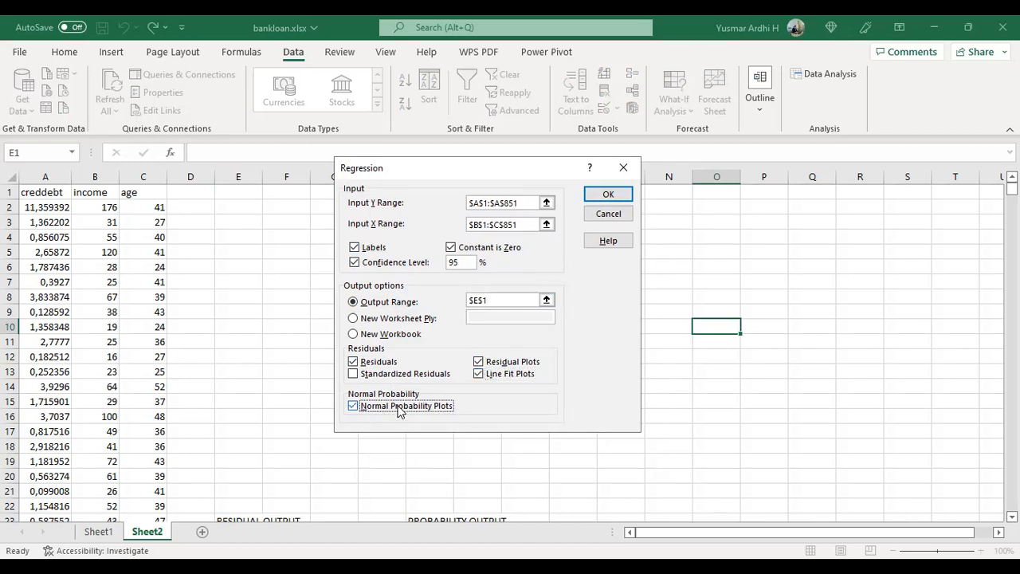
{"action": "left_click", "coordinate": [627, 195]}
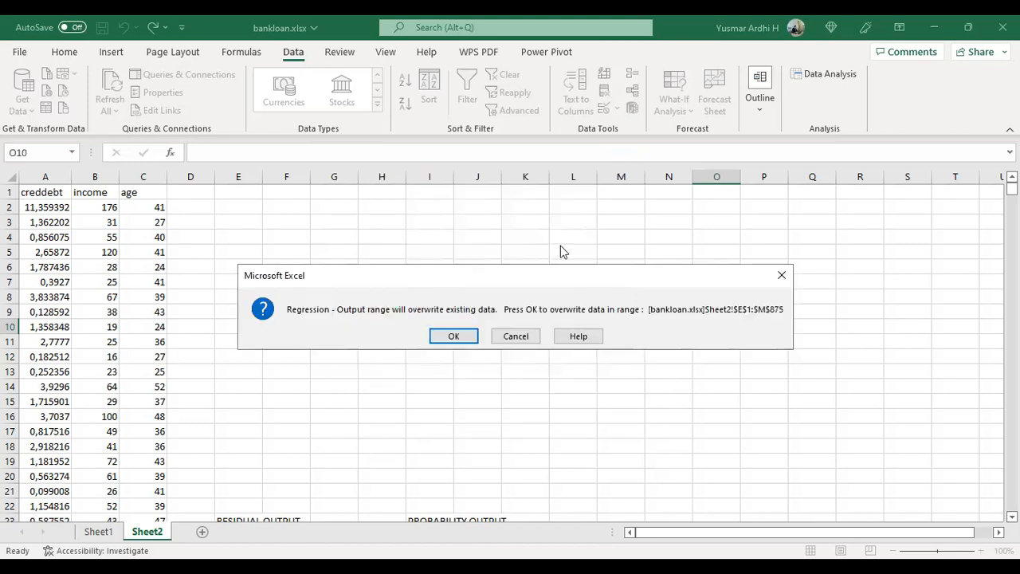
{"action": "left_click", "coordinate": [453, 336]}
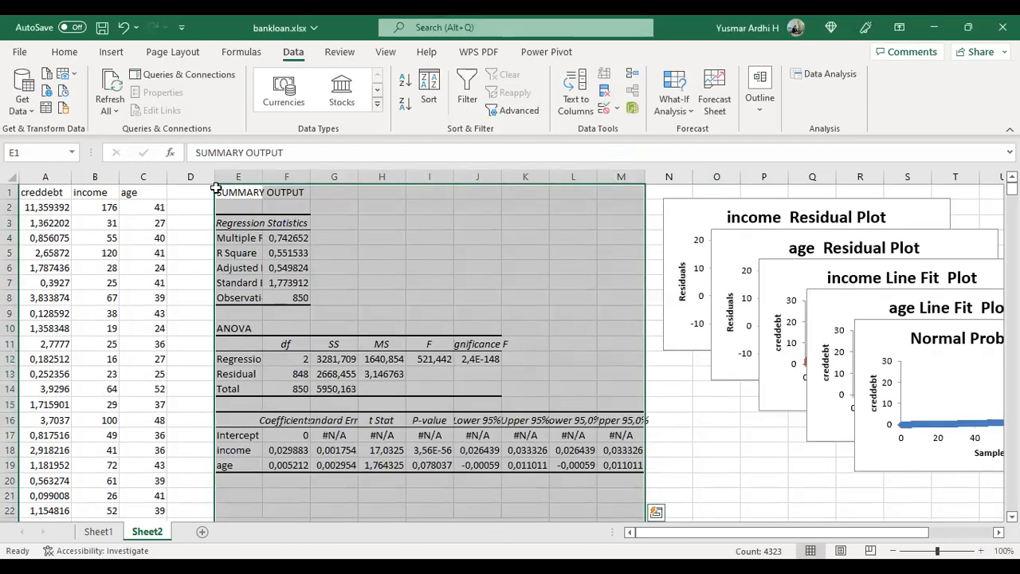
Widen columns E to J of the regression output to fit their contents.
{"action": "left_click_drag", "start_coordinate": [262, 175], "coordinate": [476, 184]}
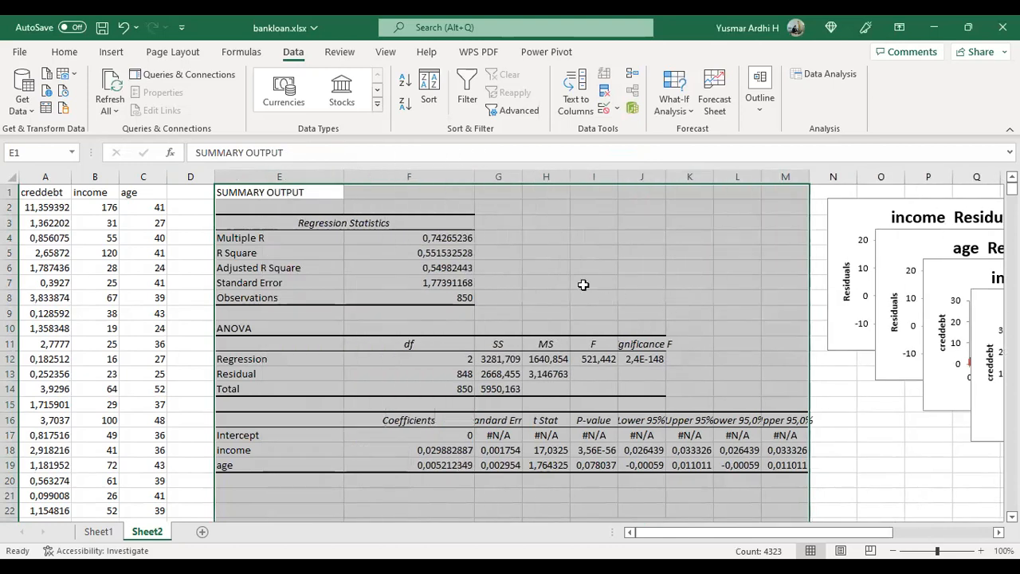
{"action": "left_click_drag", "start_coordinate": [706, 180], "coordinate": [755, 178]}
{"action": "left_click_drag", "start_coordinate": [520, 171], "coordinate": [684, 183]}
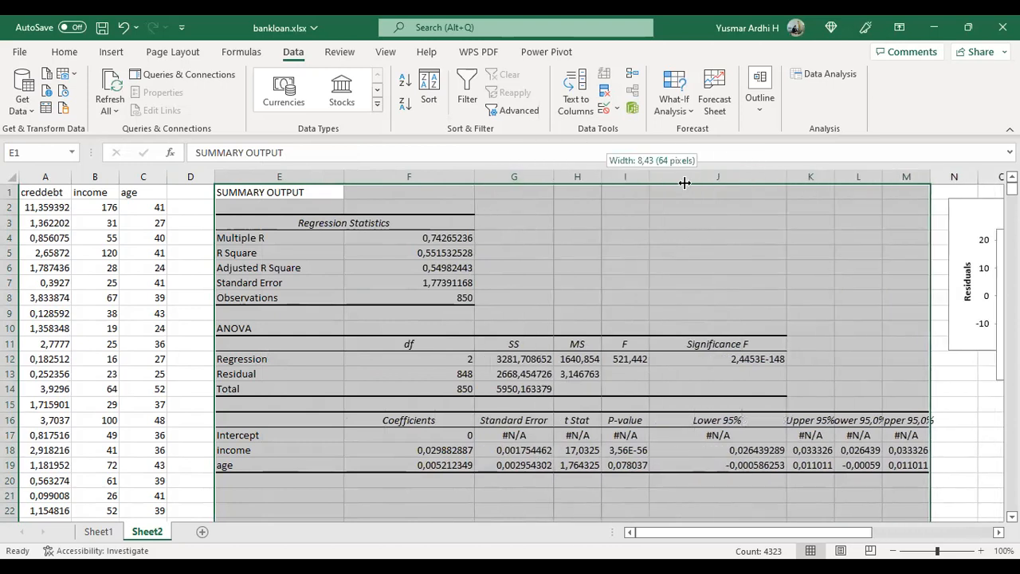
AutoFit the widths of columns E to M to the summary output in E1:M19.
{"action": "left_click_drag", "start_coordinate": [294, 196], "coordinate": [897, 463]}
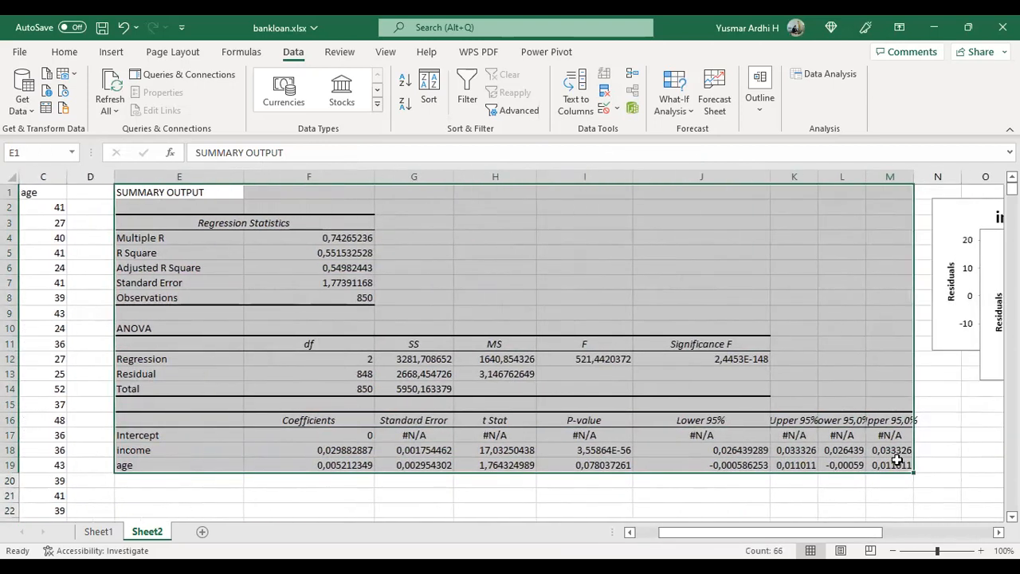
{"action": "left_click", "coordinate": [64, 51]}
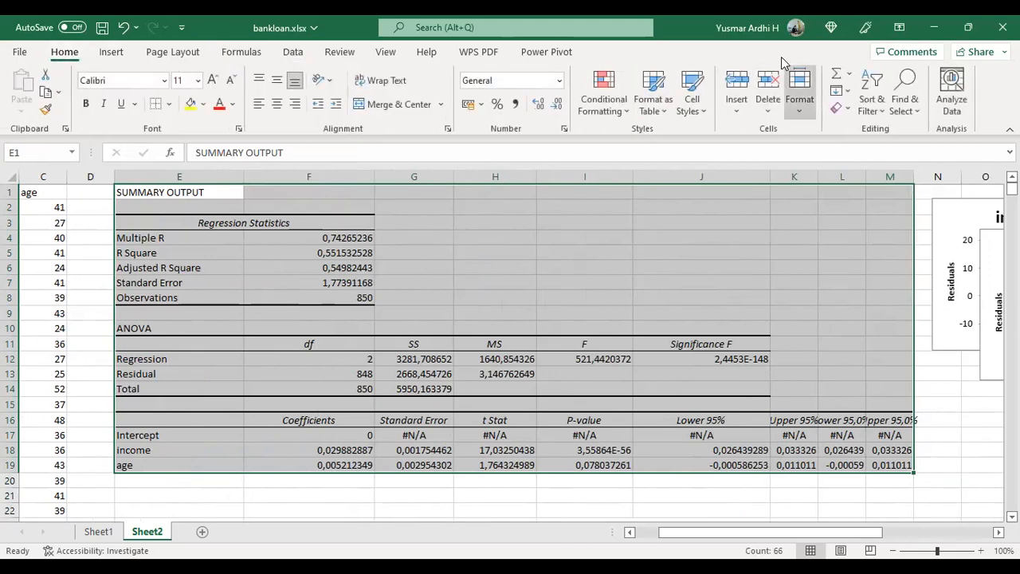
{"action": "left_click", "coordinate": [800, 89]}
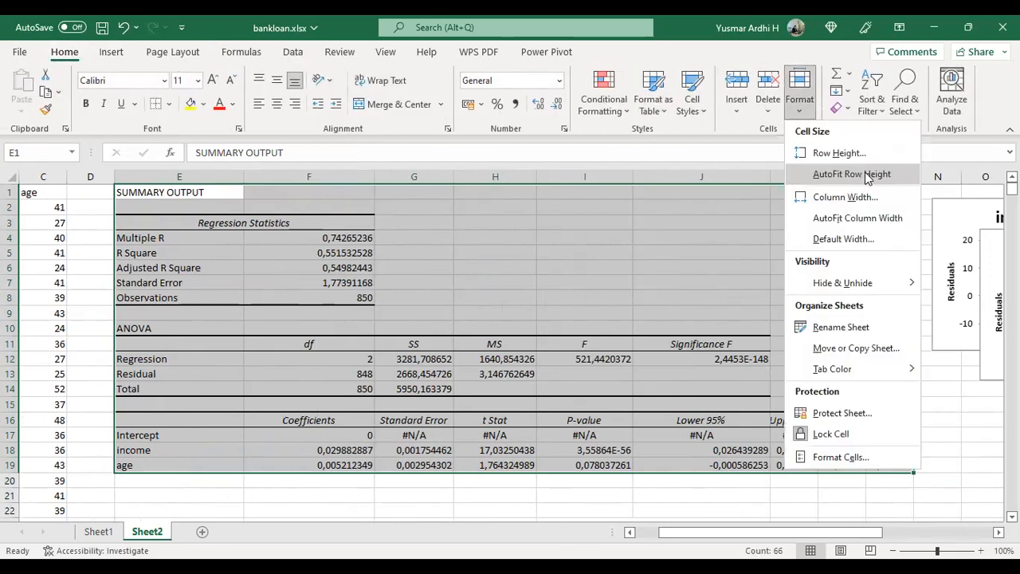
{"action": "left_click", "coordinate": [875, 217]}
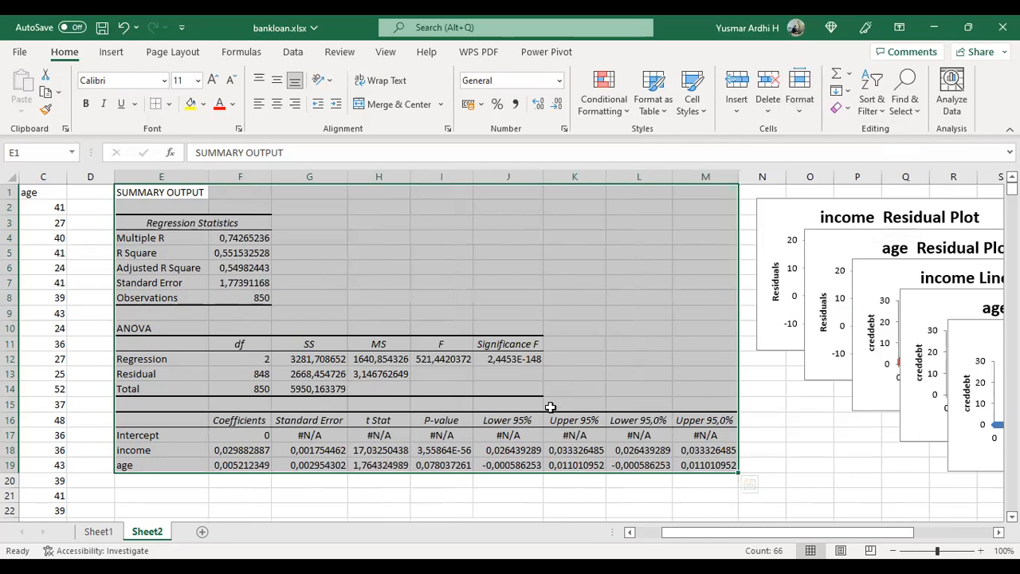
{"action": "left_click", "coordinate": [520, 435]}
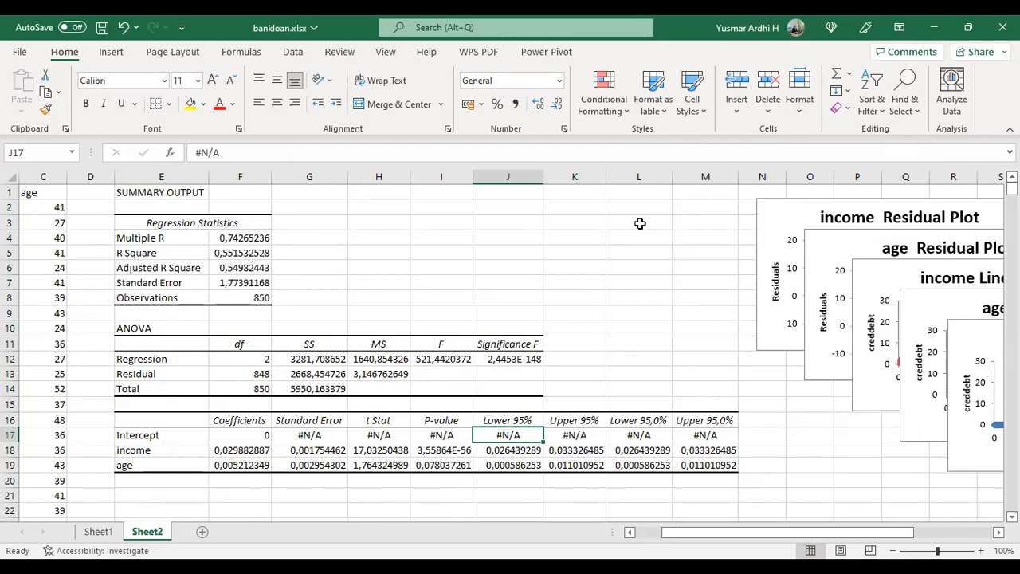
Reopen the Regression settings, turn off Constant is Zero and direct the output to a new worksheet.
{"action": "left_click", "coordinate": [294, 51]}
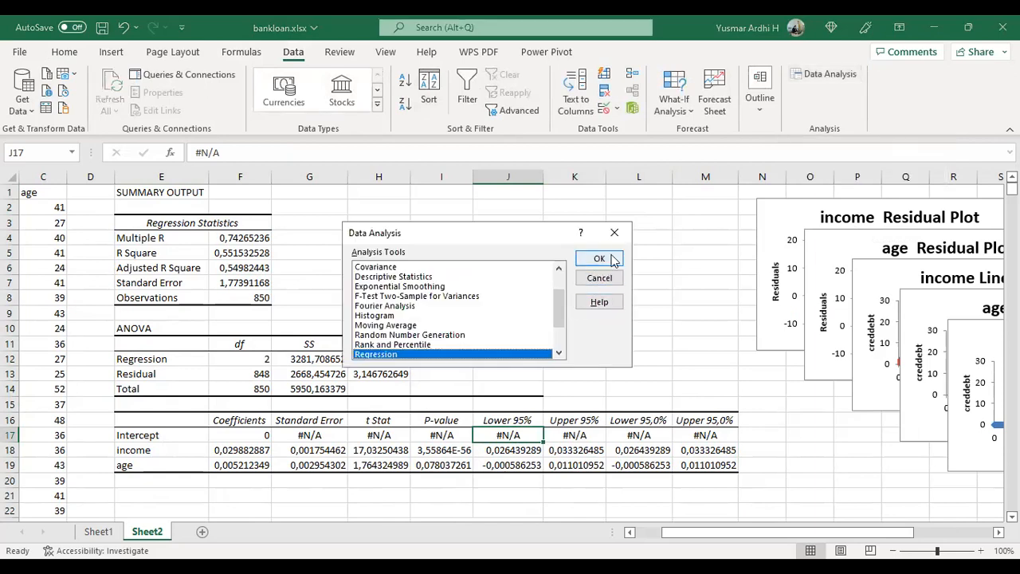
{"action": "left_click", "coordinate": [600, 260]}
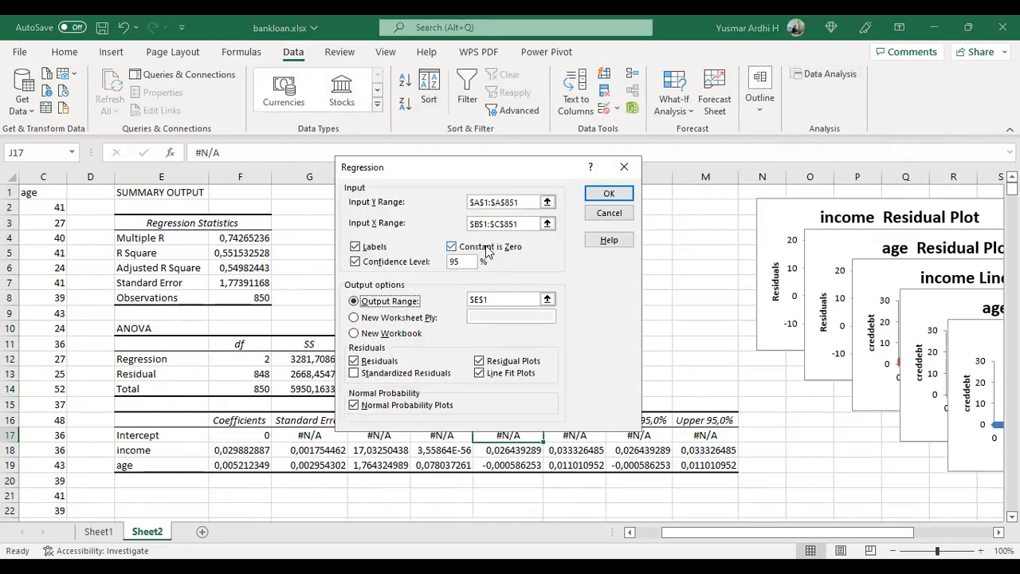
{"action": "left_click", "coordinate": [488, 250]}
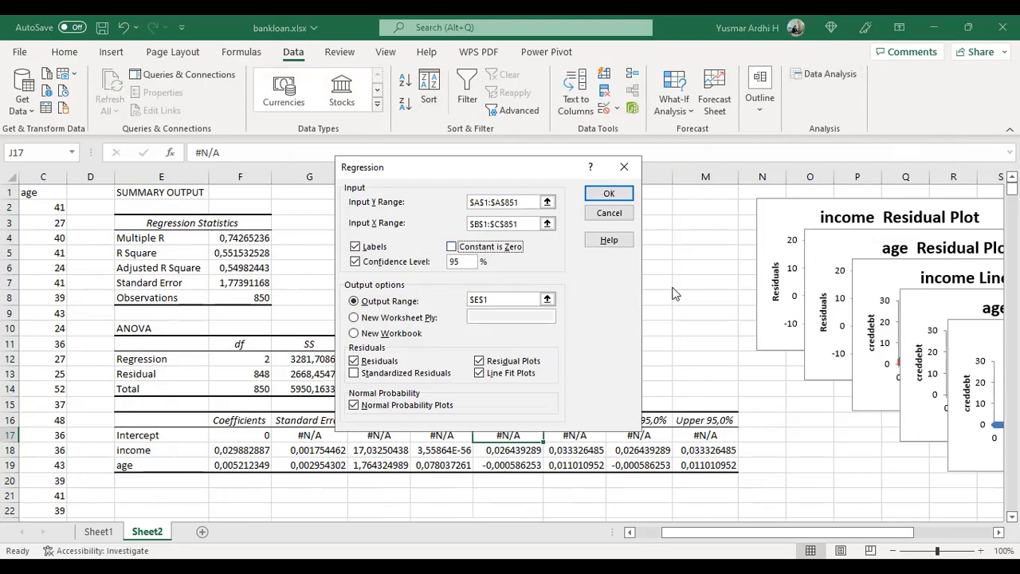
{"action": "left_click", "coordinate": [391, 322]}
{"action": "left_click", "coordinate": [488, 316]}
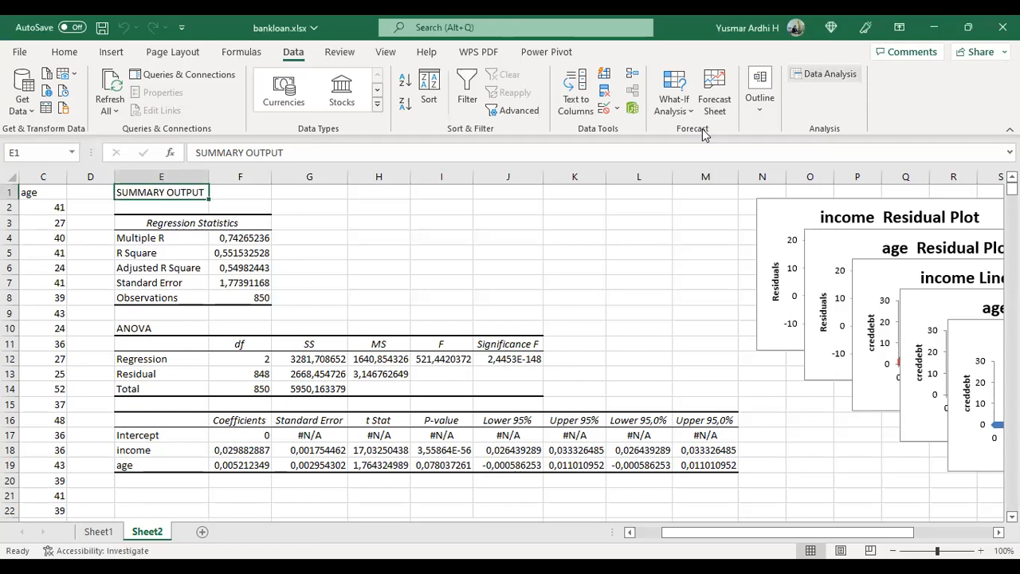
Run the regression again with Constant is Zero off, keeping the same input ranges and the new worksheet output.
{"action": "left_click", "coordinate": [829, 73]}
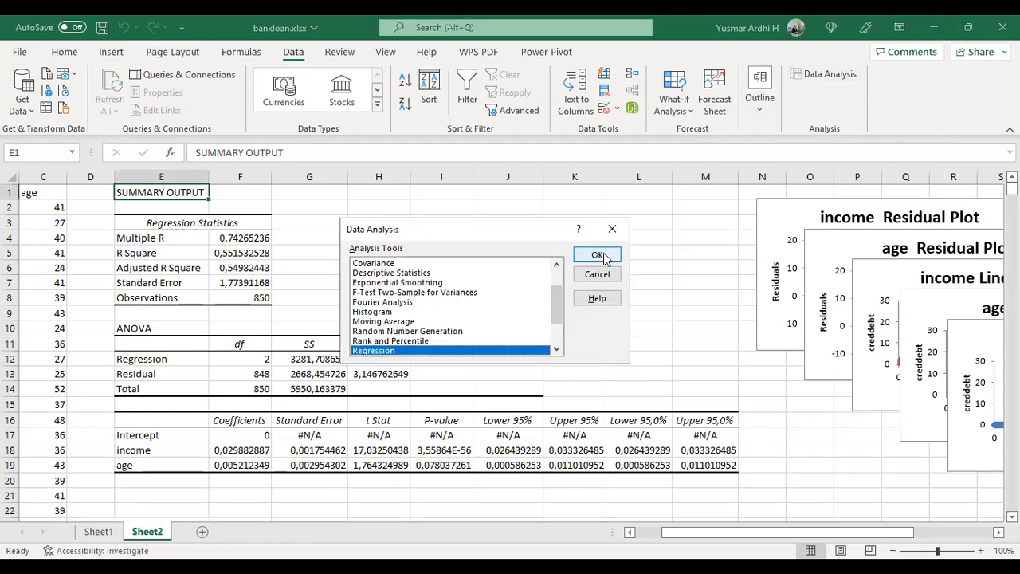
{"action": "left_click", "coordinate": [600, 256]}
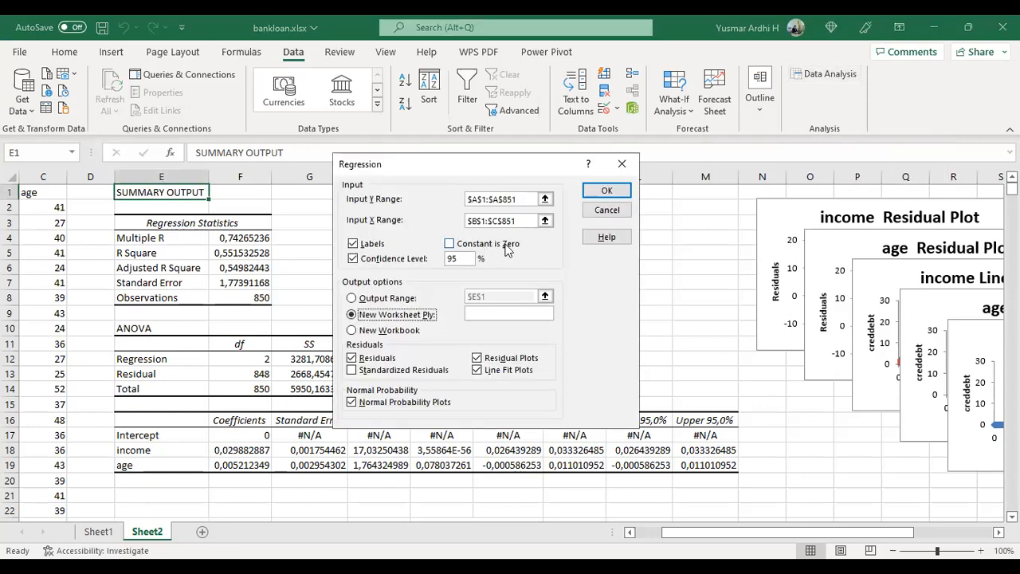
{"action": "left_click", "coordinate": [508, 251]}
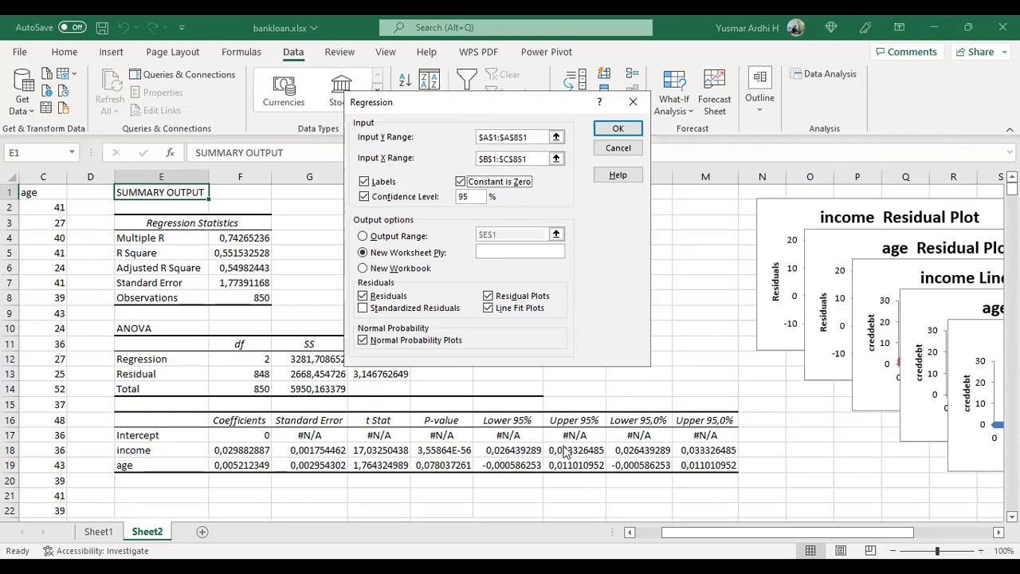
{"action": "left_click", "coordinate": [510, 182]}
{"action": "left_click", "coordinate": [626, 132]}
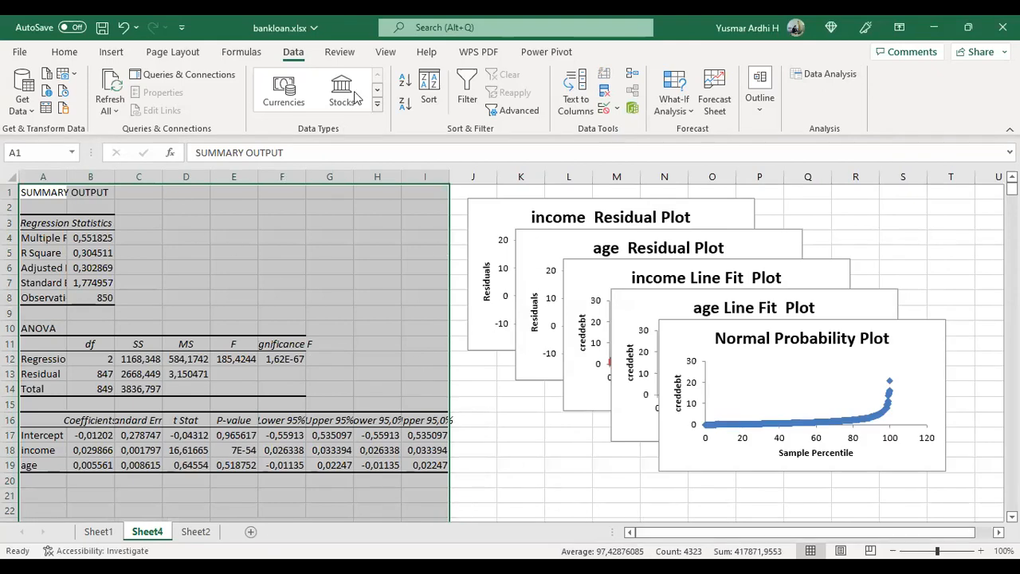
AutoFit the column widths of the regression output, columns A to I, on Sheet4.
{"action": "left_click", "coordinate": [49, 54]}
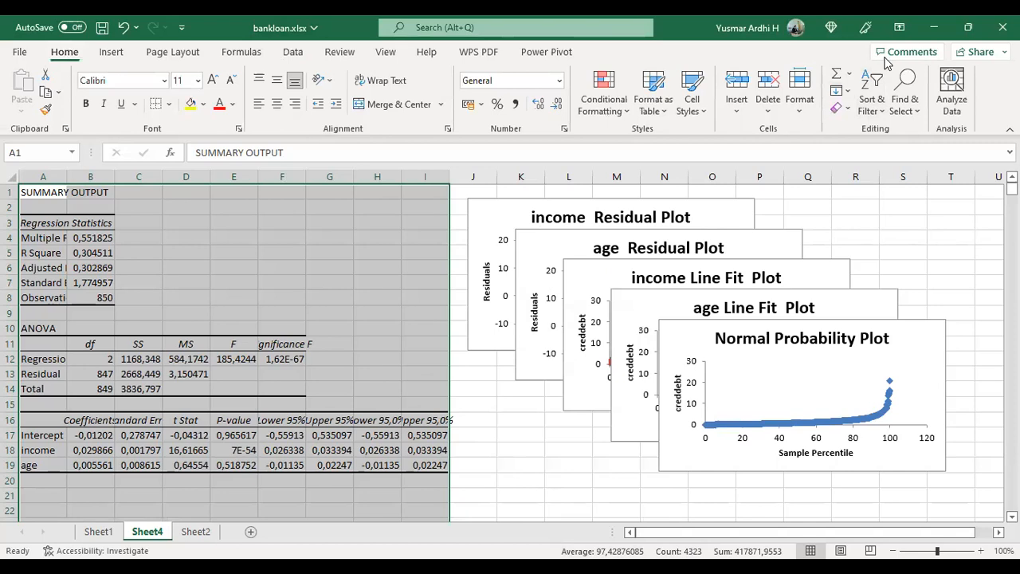
{"action": "left_click", "coordinate": [800, 89]}
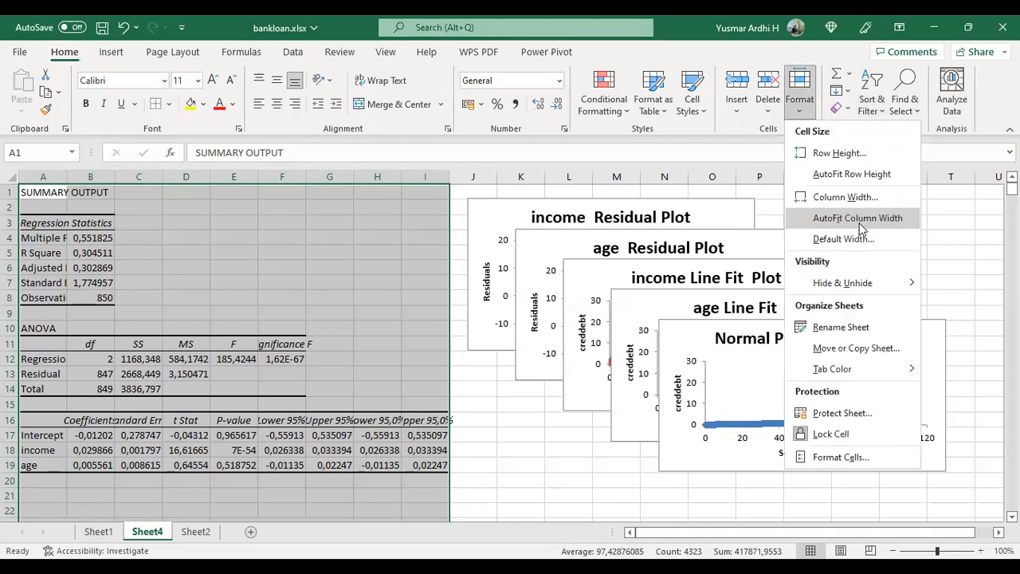
{"action": "left_click", "coordinate": [860, 225]}
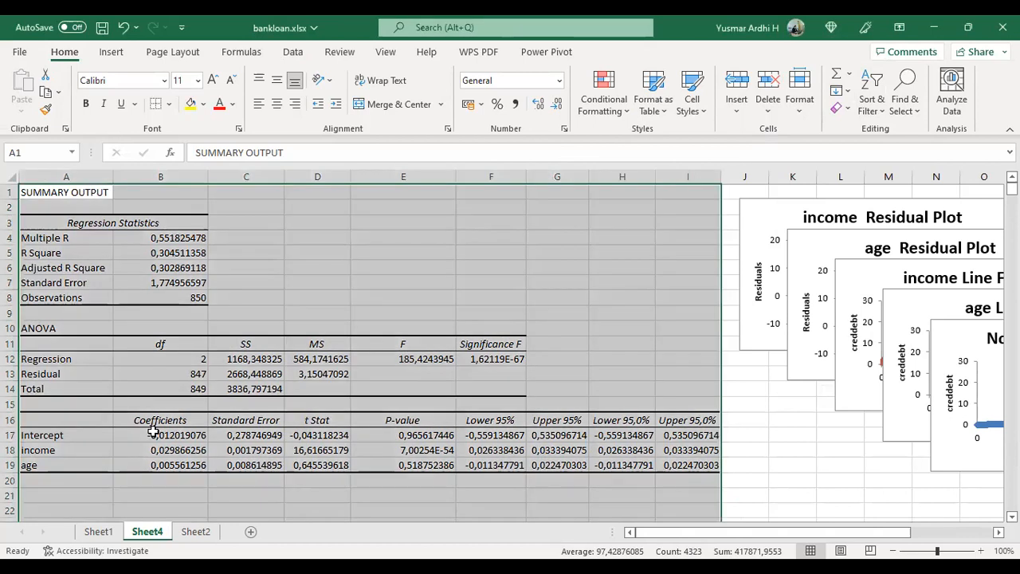
{"action": "left_click", "coordinate": [151, 435]}
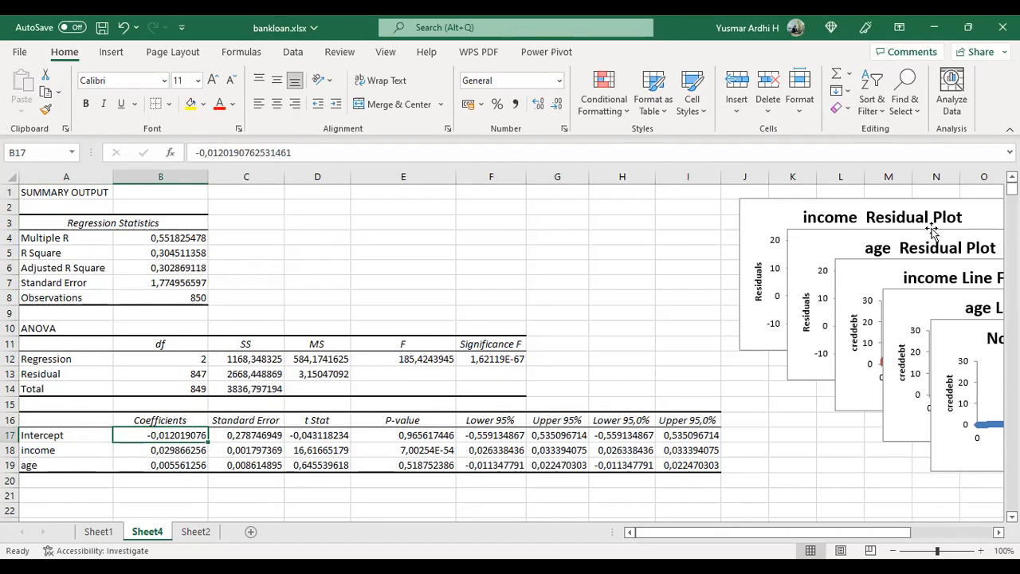
Stack the age Residual Plot and the income Line Fit Plot beneath the income Residual Plot.
{"action": "left_click", "coordinate": [803, 240]}
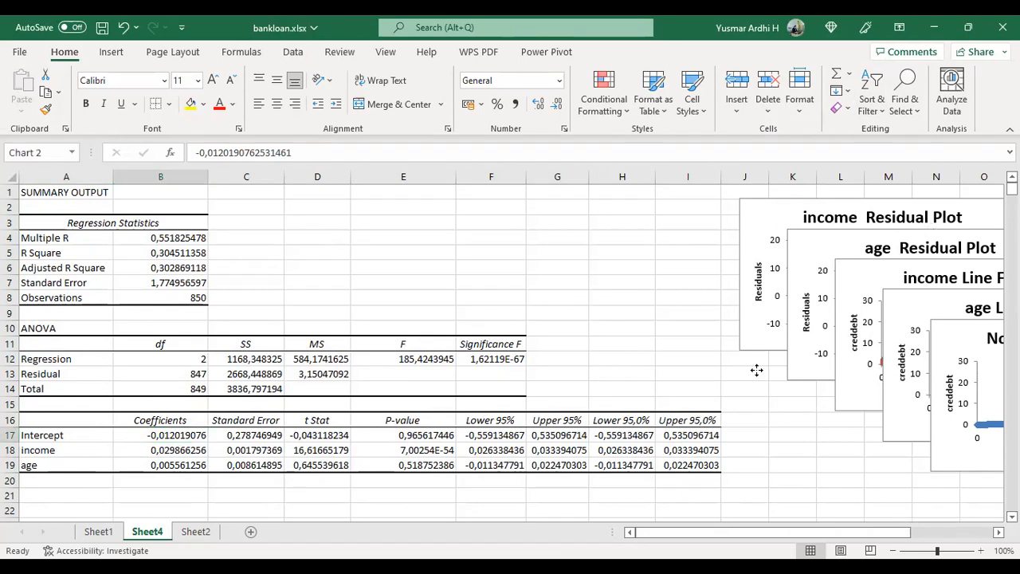
{"action": "left_click_drag", "start_coordinate": [805, 319], "coordinate": [758, 419]}
{"action": "scroll", "coordinate": [925, 294], "scroll_direction": "down", "scroll_amount": 1}
{"action": "scroll", "coordinate": [925, 294], "scroll_direction": "down", "scroll_amount": 1}
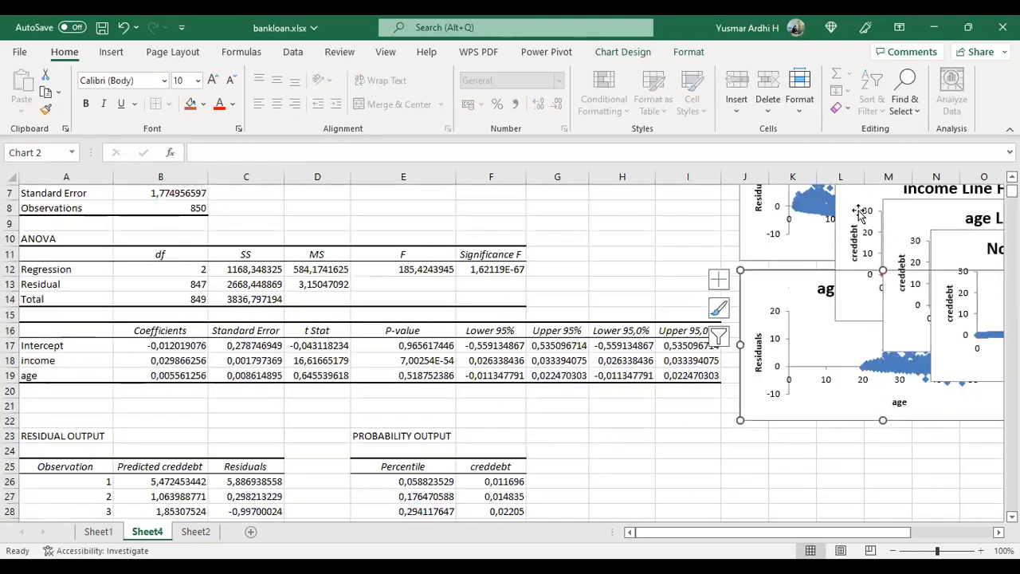
{"action": "left_click_drag", "start_coordinate": [852, 199], "coordinate": [754, 465]}
Place the age Line Fit Plot directly beneath the income Line Fit Plot.
{"action": "left_click_drag", "start_coordinate": [921, 247], "coordinate": [843, 505]}
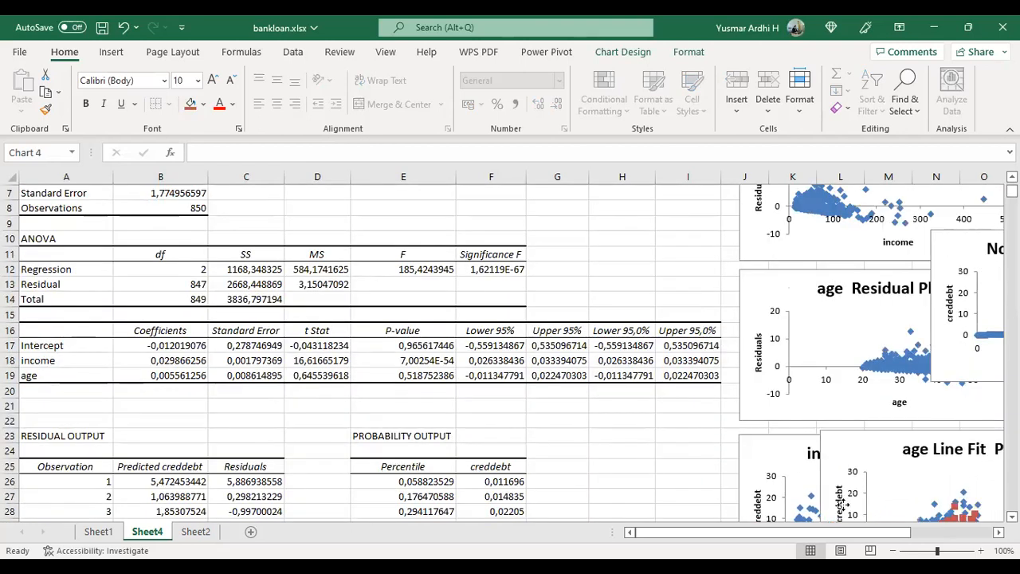
{"action": "scroll", "coordinate": [843, 505], "scroll_direction": "down", "scroll_amount": 1}
{"action": "left_click_drag", "start_coordinate": [782, 512], "coordinate": [781, 470]}
Place the Normal Probability Plot beneath the age Line Fit Plot and shift its plot area upward within the chart.
{"action": "left_click_drag", "start_coordinate": [949, 209], "coordinate": [774, 483]}
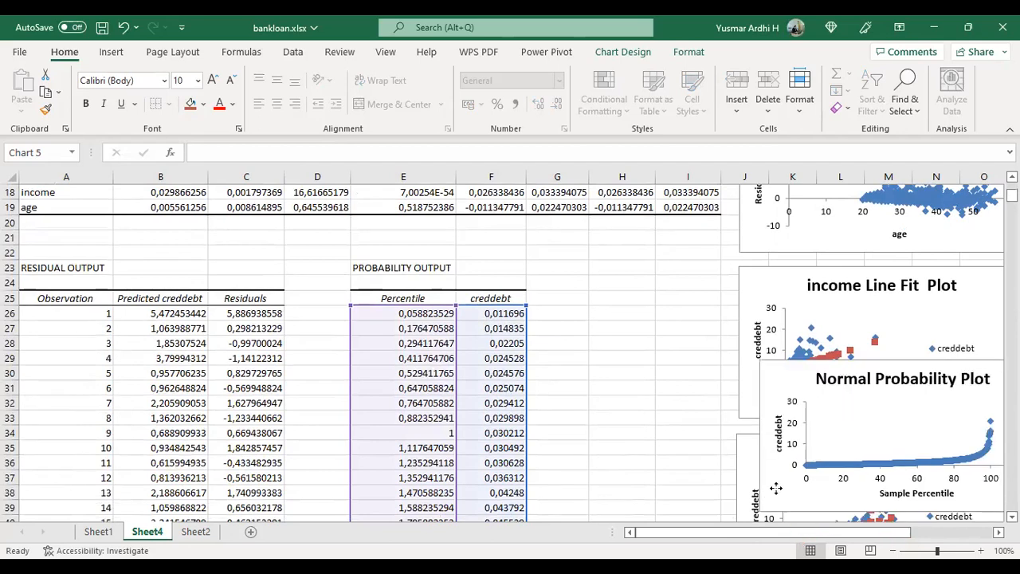
{"action": "scroll", "coordinate": [856, 279], "scroll_direction": "down", "scroll_amount": 4}
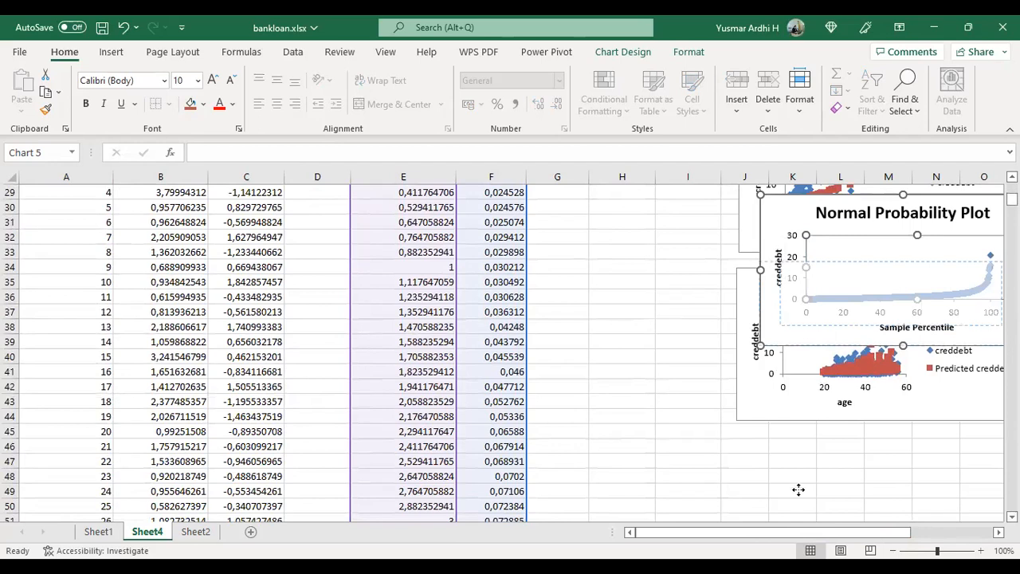
{"action": "left_click", "coordinate": [775, 213]}
{"action": "left_click_drag", "start_coordinate": [775, 209], "coordinate": [751, 449]}
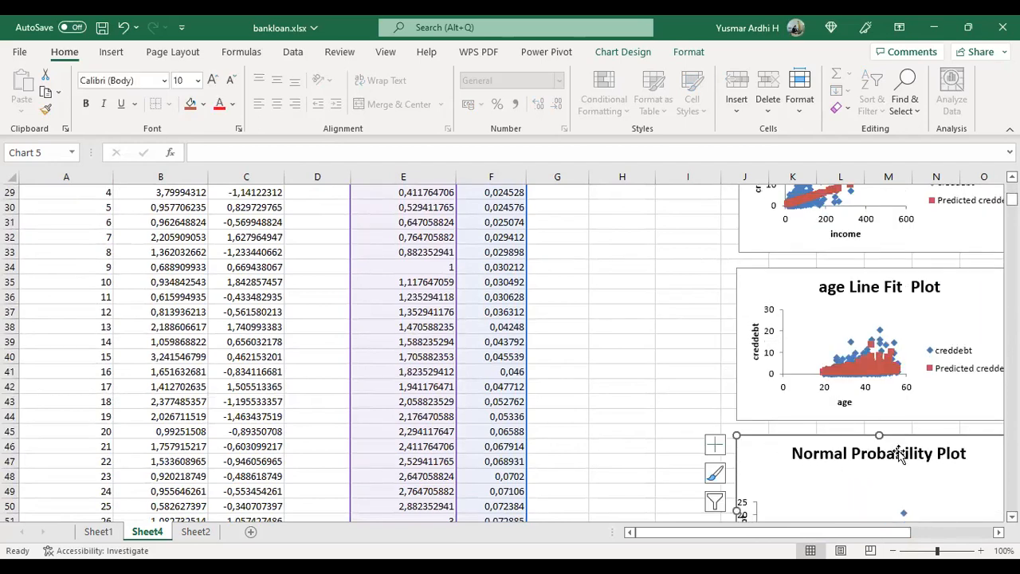
{"action": "scroll", "coordinate": [905, 455], "scroll_direction": "down", "scroll_amount": 3}
{"action": "left_click_drag", "start_coordinate": [856, 406], "coordinate": [862, 358]}
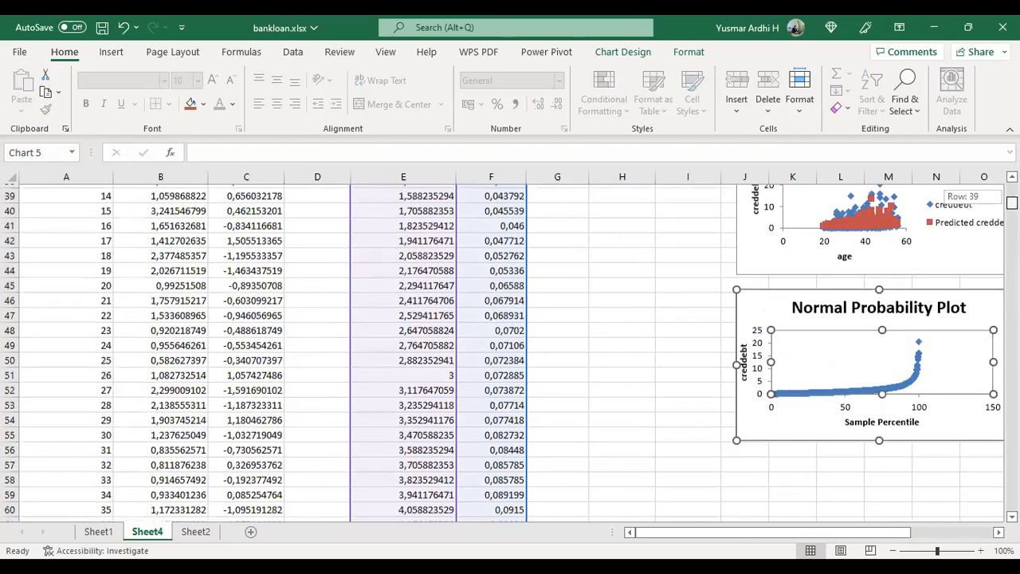
Collapse the ribbon and examine Multiple R, R Square, Adjusted R Square and Standard Error in the Regression Statistics.
{"action": "scroll", "coordinate": [743, 317], "scroll_direction": "up", "scroll_amount": 12}
{"action": "key", "text": "ctrl+F1"}
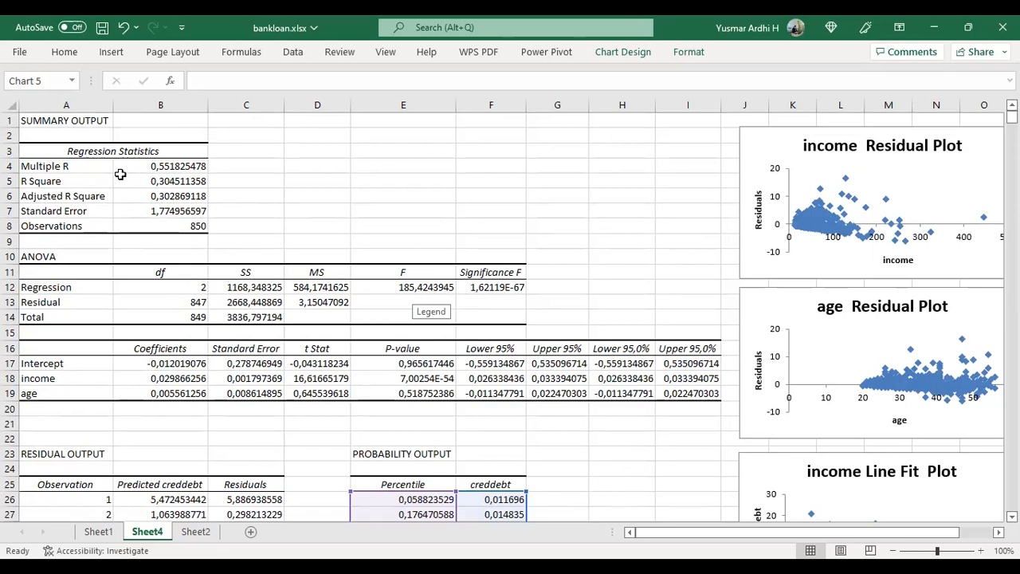
{"action": "left_click", "coordinate": [77, 166]}
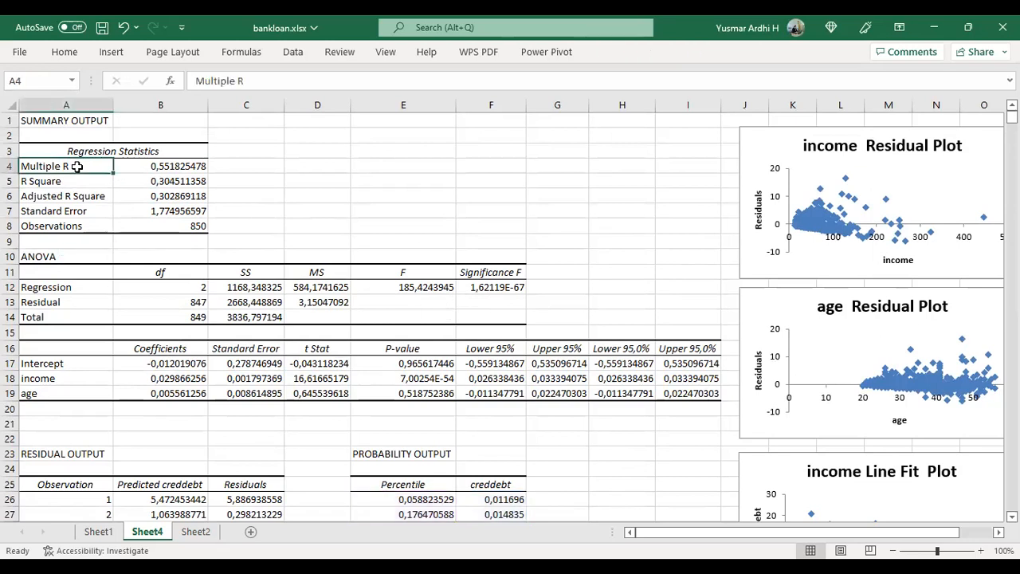
{"action": "left_click", "coordinate": [167, 168]}
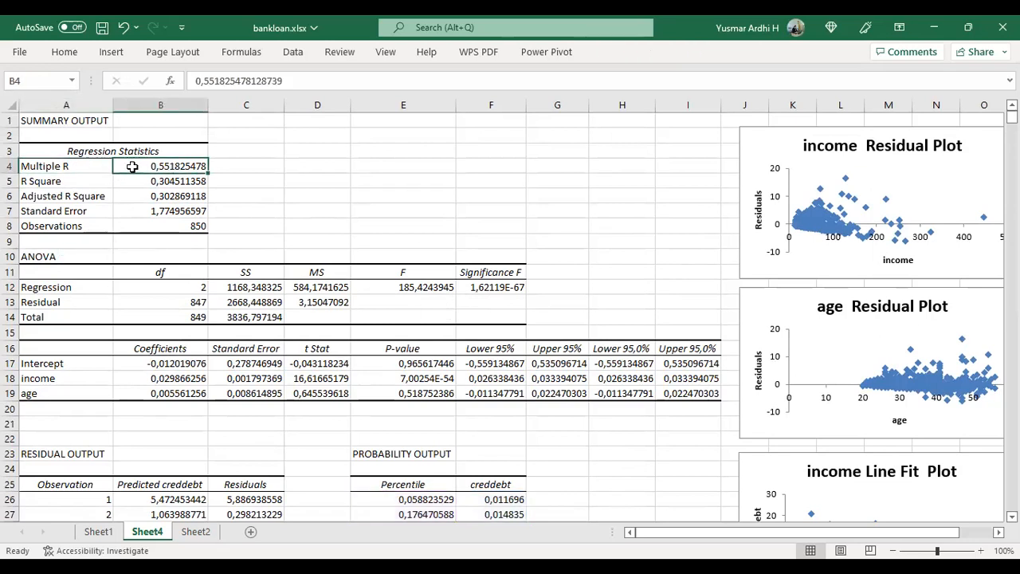
{"action": "left_click", "coordinate": [56, 164]}
{"action": "left_click", "coordinate": [158, 165]}
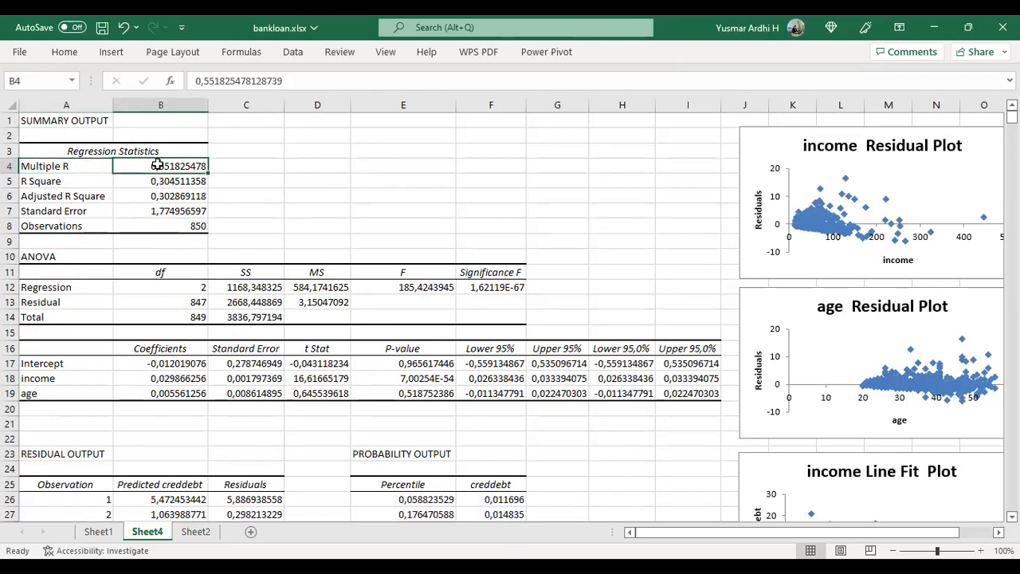
{"action": "left_click", "coordinate": [249, 166]}
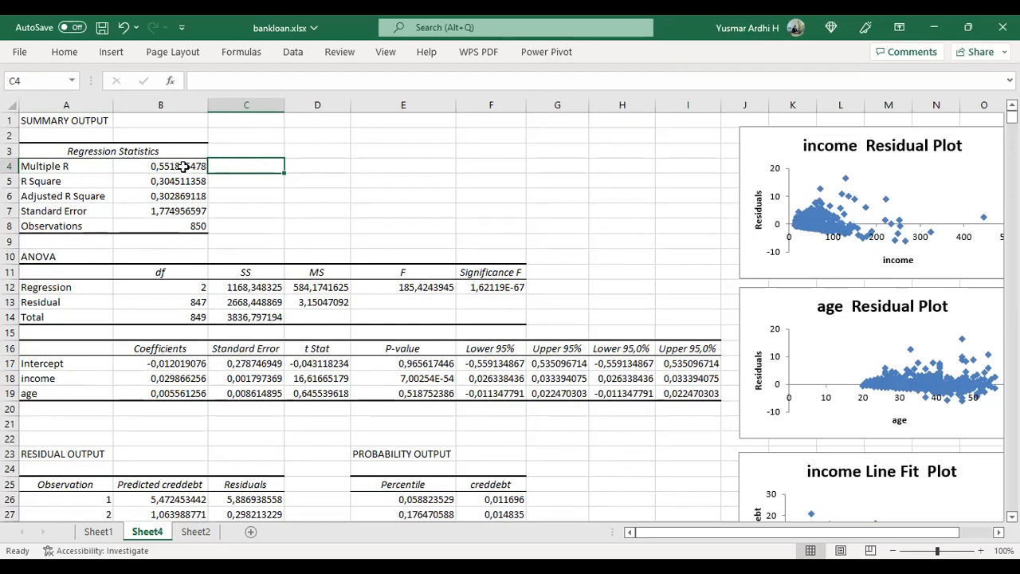
{"action": "left_click", "coordinate": [183, 166]}
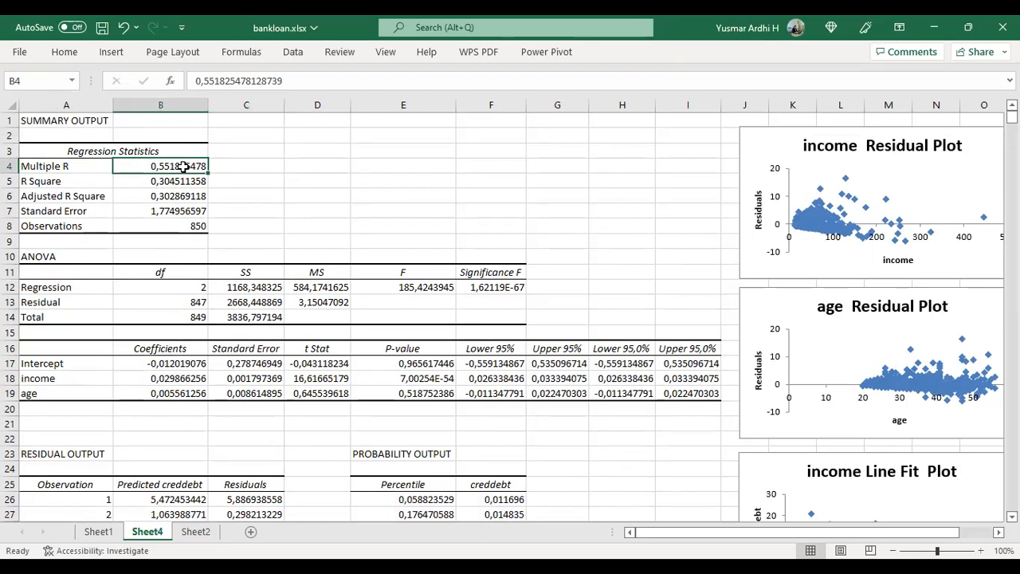
{"action": "scroll", "coordinate": [183, 166], "scroll_direction": "down", "scroll_amount": 1}
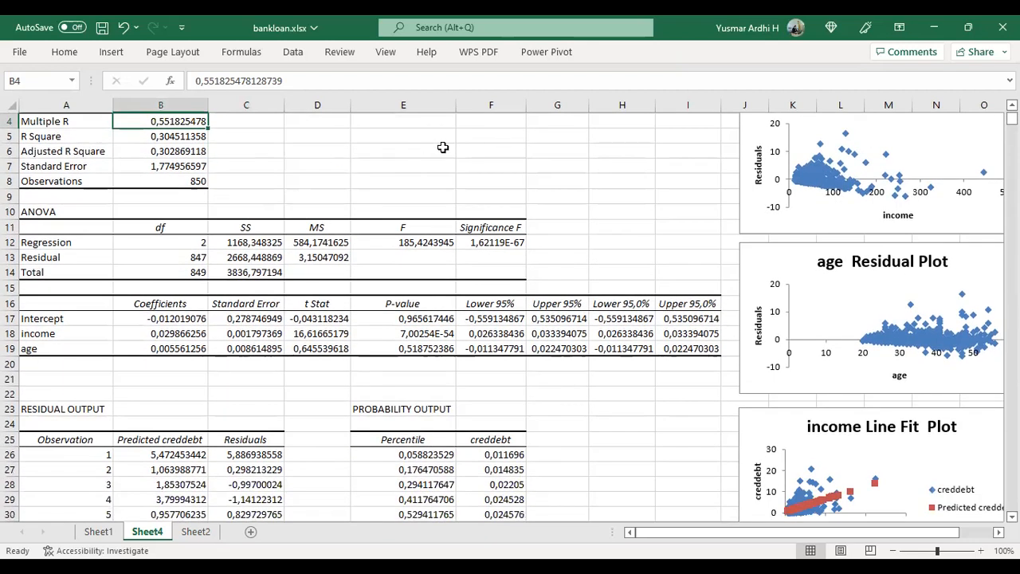
{"action": "left_click", "coordinate": [163, 137]}
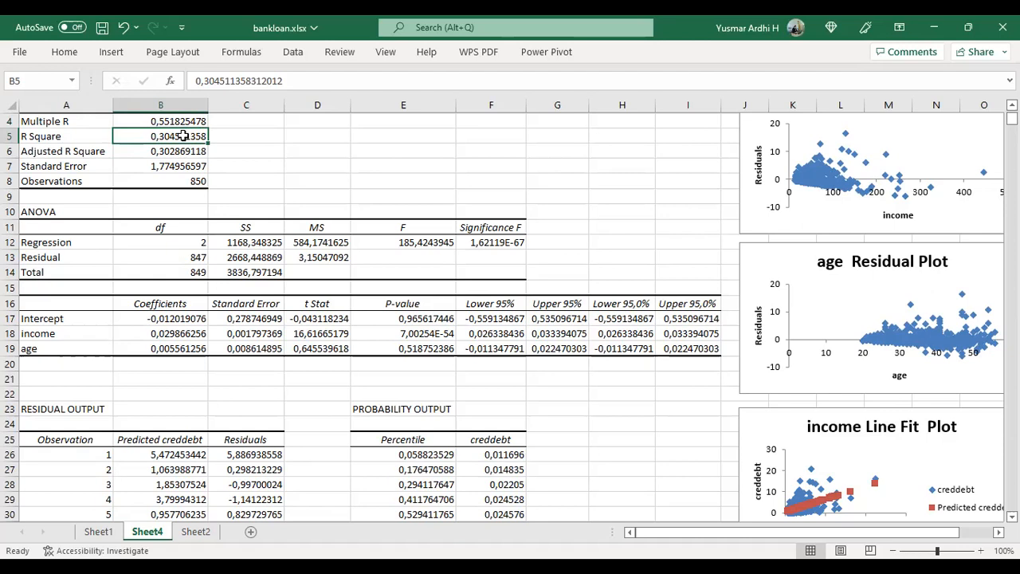
{"action": "left_click", "coordinate": [165, 159]}
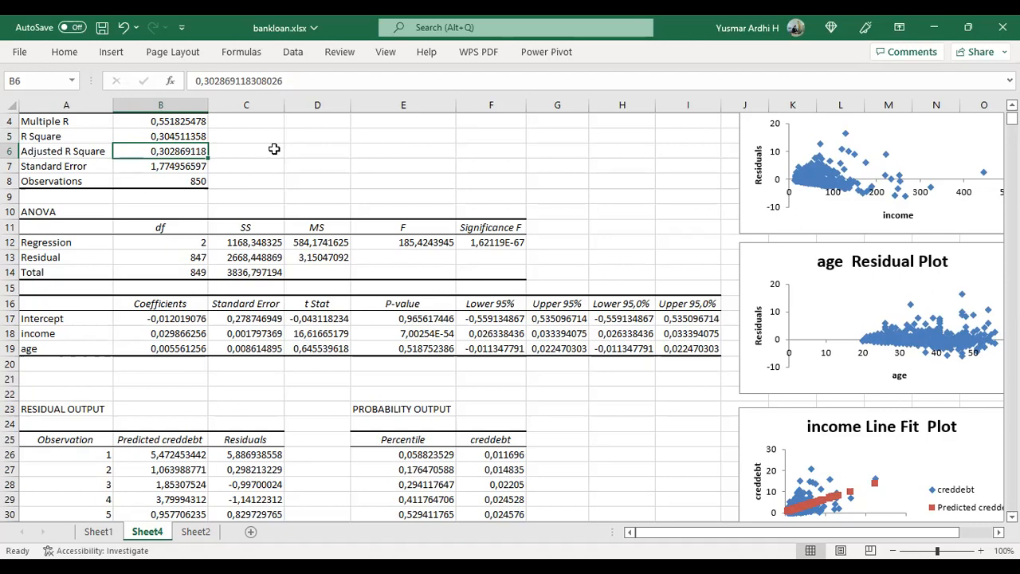
{"action": "left_click", "coordinate": [164, 171]}
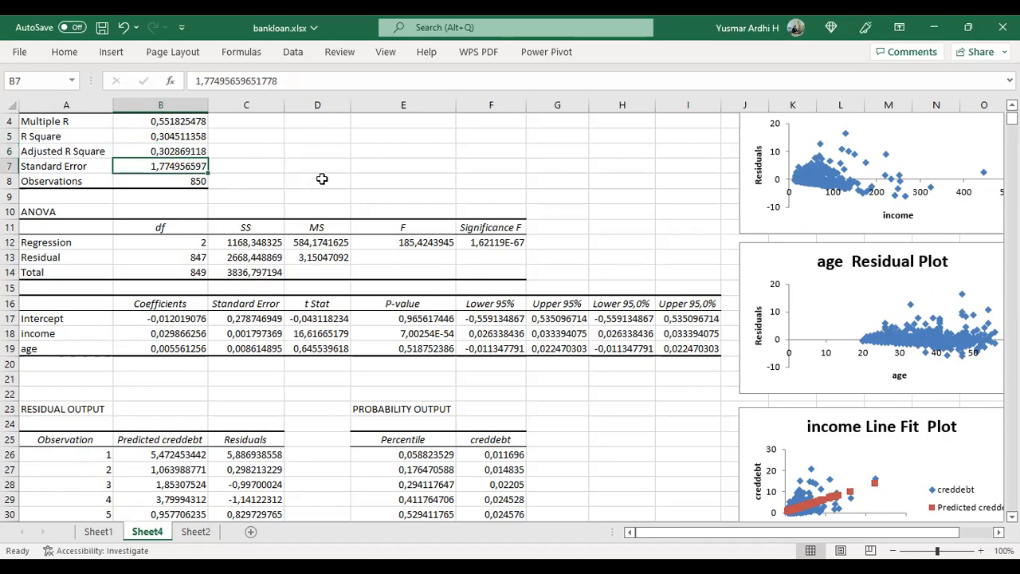
{"action": "scroll", "coordinate": [322, 178], "scroll_direction": "up", "scroll_amount": 1}
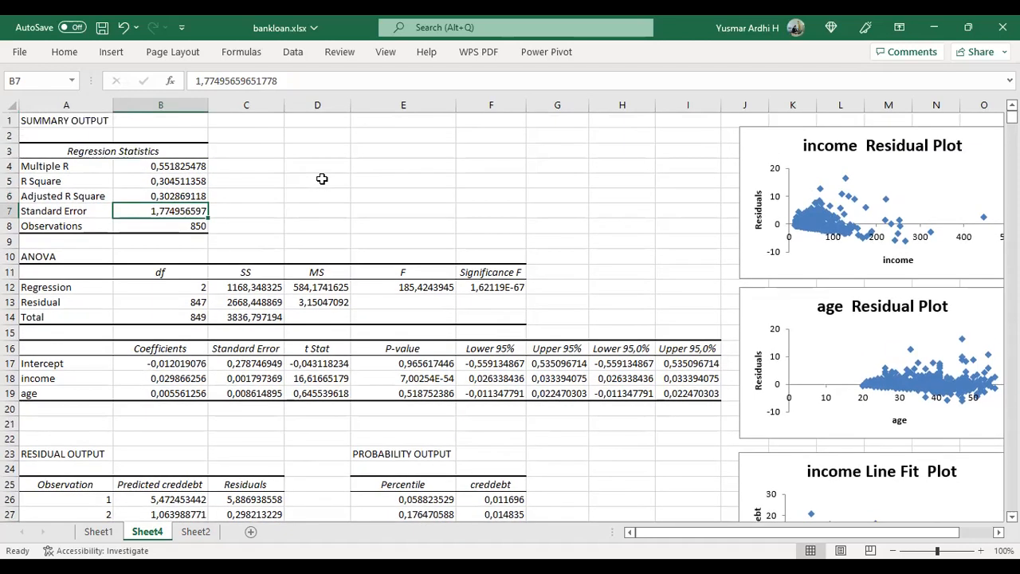
Examine the stacked regression charts, from the income and age Residual Plots through the Line Fit Plots to the Normal Probability Plot.
{"action": "scroll", "coordinate": [322, 179], "scroll_direction": "down", "scroll_amount": 1}
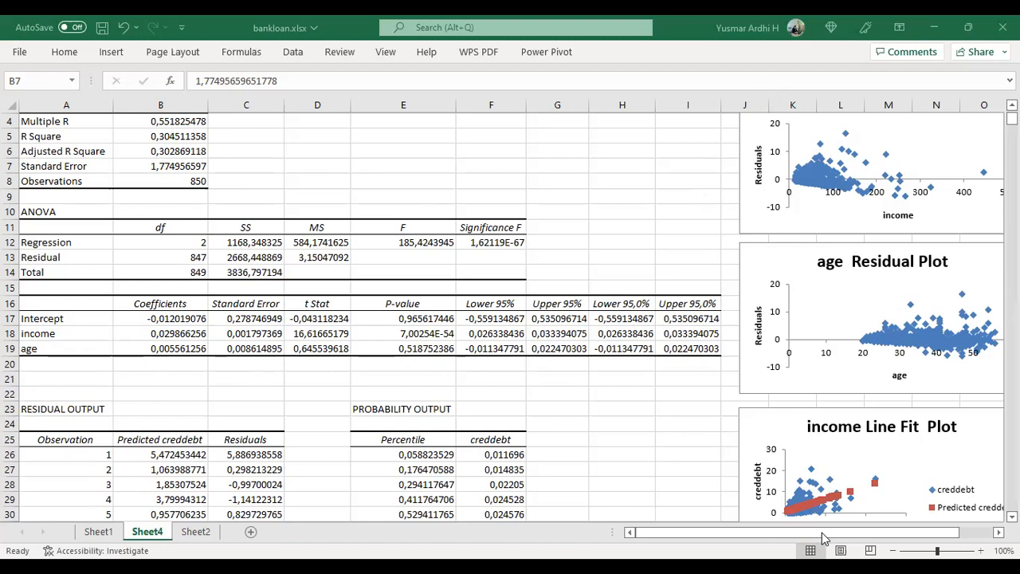
{"action": "left_click", "coordinate": [848, 533]}
{"action": "left_click_drag", "start_coordinate": [865, 536], "coordinate": [897, 534]}
{"action": "scroll", "coordinate": [888, 275], "scroll_direction": "down", "scroll_amount": 2}
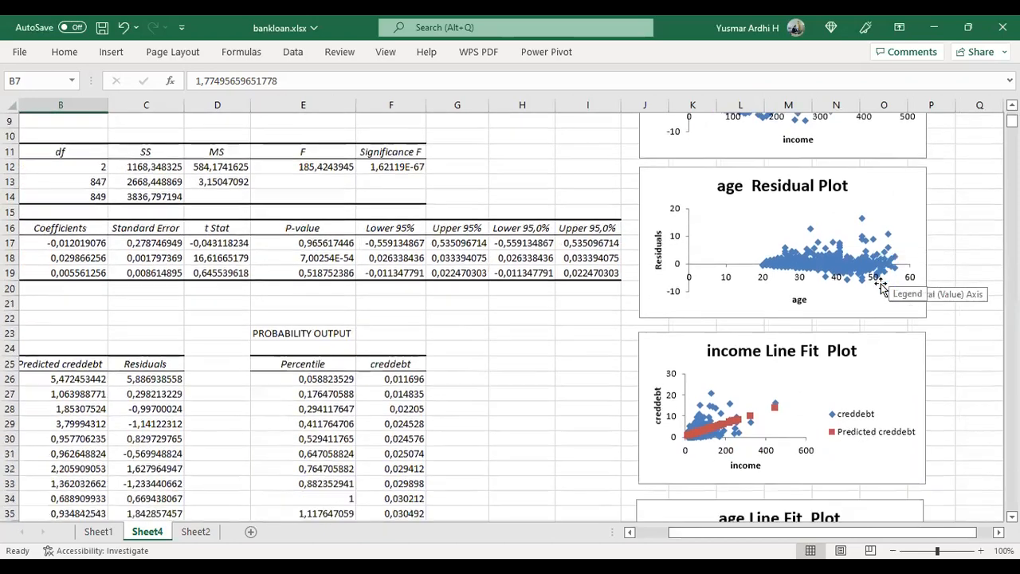
{"action": "scroll", "coordinate": [858, 291], "scroll_direction": "down", "scroll_amount": 2}
{"action": "scroll", "coordinate": [858, 291], "scroll_direction": "down", "scroll_amount": 1}
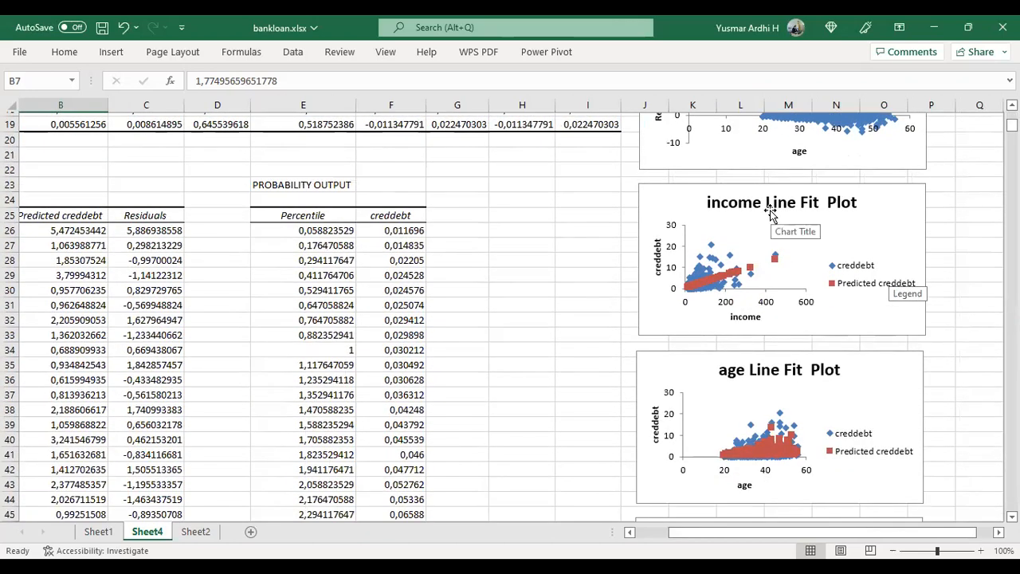
{"action": "scroll", "coordinate": [804, 281], "scroll_direction": "up", "scroll_amount": 2}
{"action": "scroll", "coordinate": [822, 312], "scroll_direction": "up", "scroll_amount": 4}
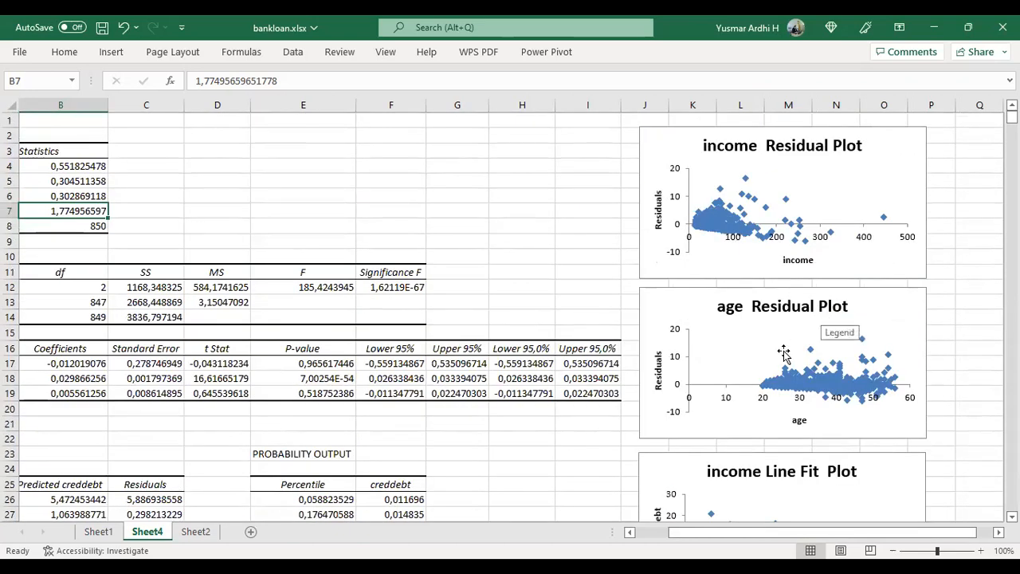
{"action": "scroll", "coordinate": [797, 341], "scroll_direction": "down", "scroll_amount": 3}
{"action": "scroll", "coordinate": [795, 341], "scroll_direction": "down", "scroll_amount": 5}
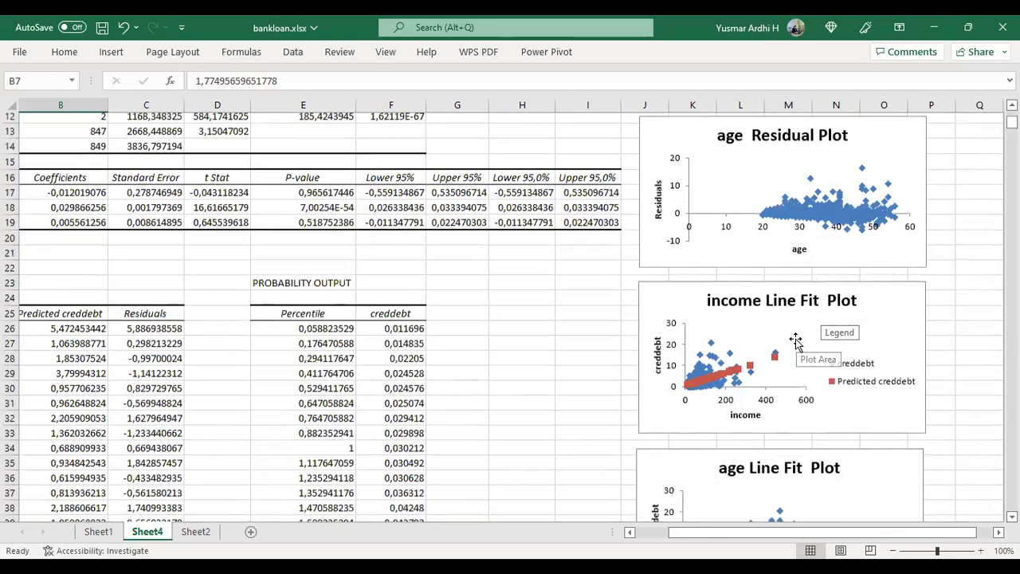
{"action": "scroll", "coordinate": [796, 341], "scroll_direction": "down", "scroll_amount": 3}
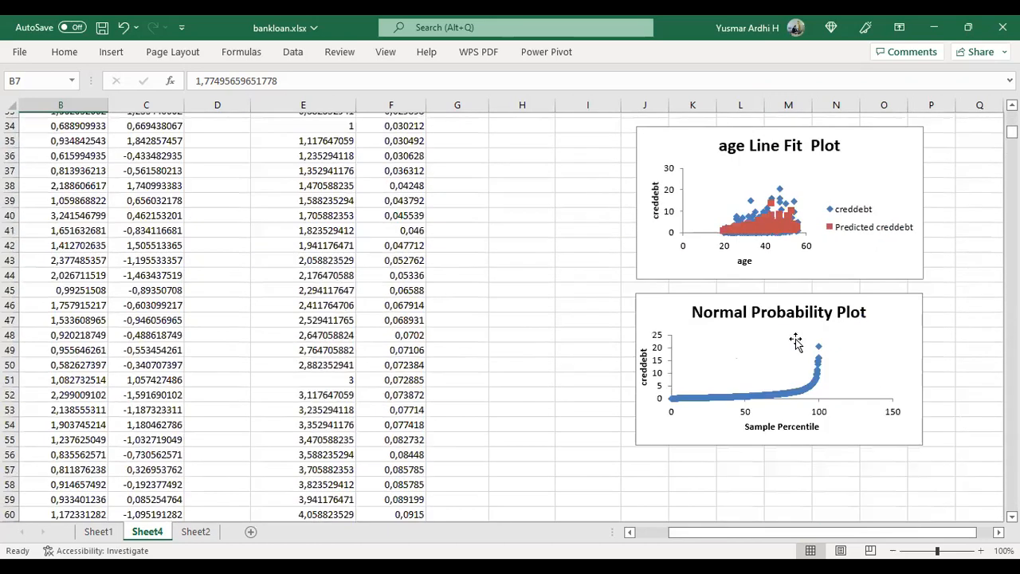
Review the income and age Residual Plots again and compare actual with predicted creddebt points in the income Line Fit Plot.
{"action": "scroll", "coordinate": [795, 341], "scroll_direction": "up", "scroll_amount": 10}
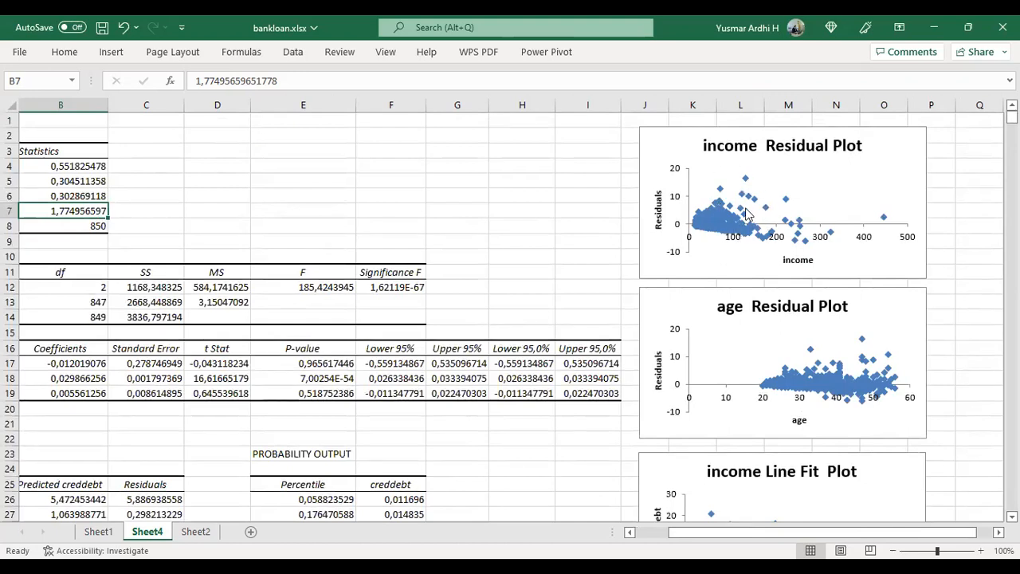
{"action": "scroll", "coordinate": [821, 363], "scroll_direction": "down", "scroll_amount": 4}
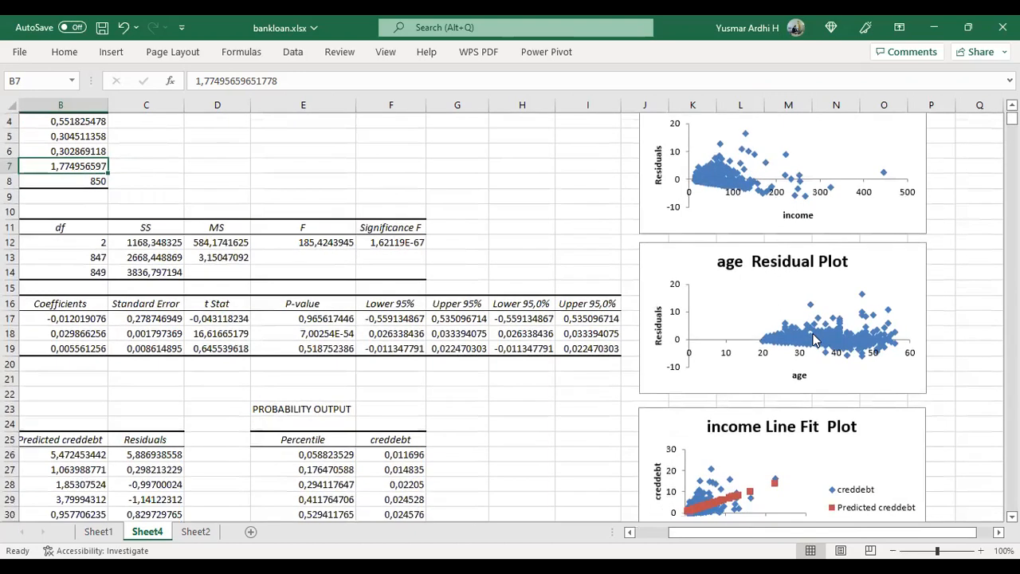
{"action": "scroll", "coordinate": [814, 337], "scroll_direction": "down", "scroll_amount": 1}
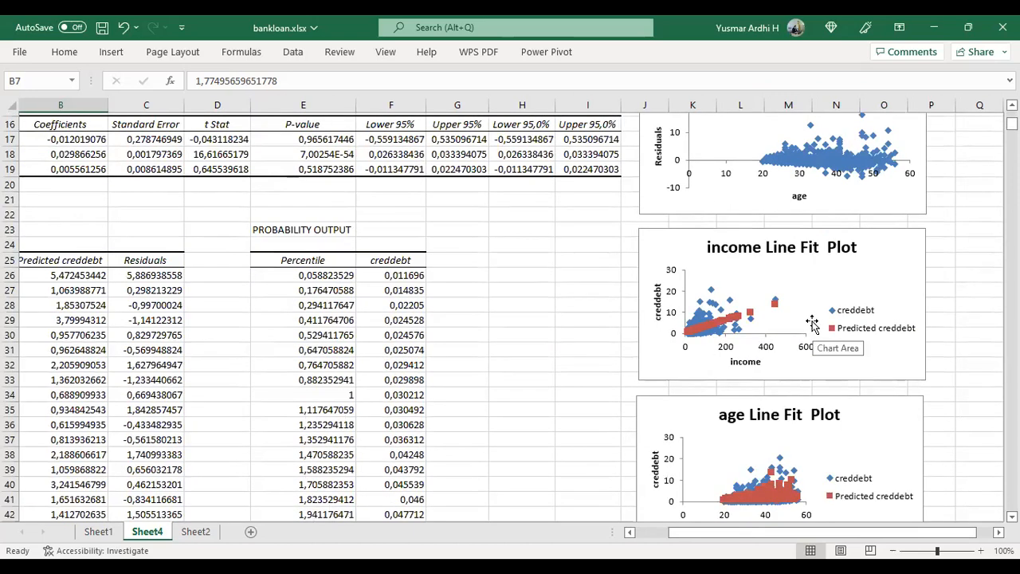
{"action": "scroll", "coordinate": [813, 322], "scroll_direction": "down", "scroll_amount": 1}
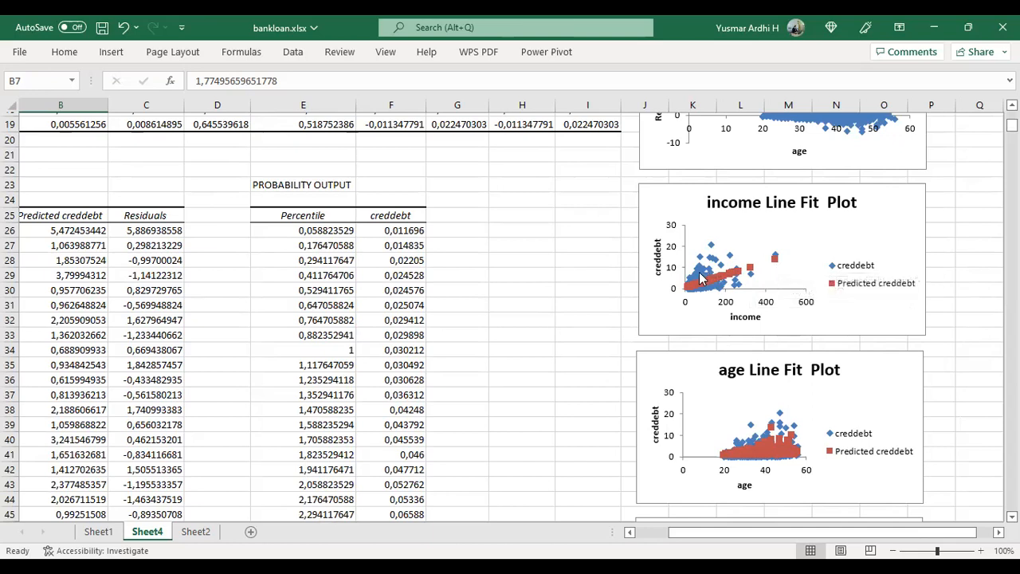
{"action": "mouse_move", "coordinate": [723, 273]}
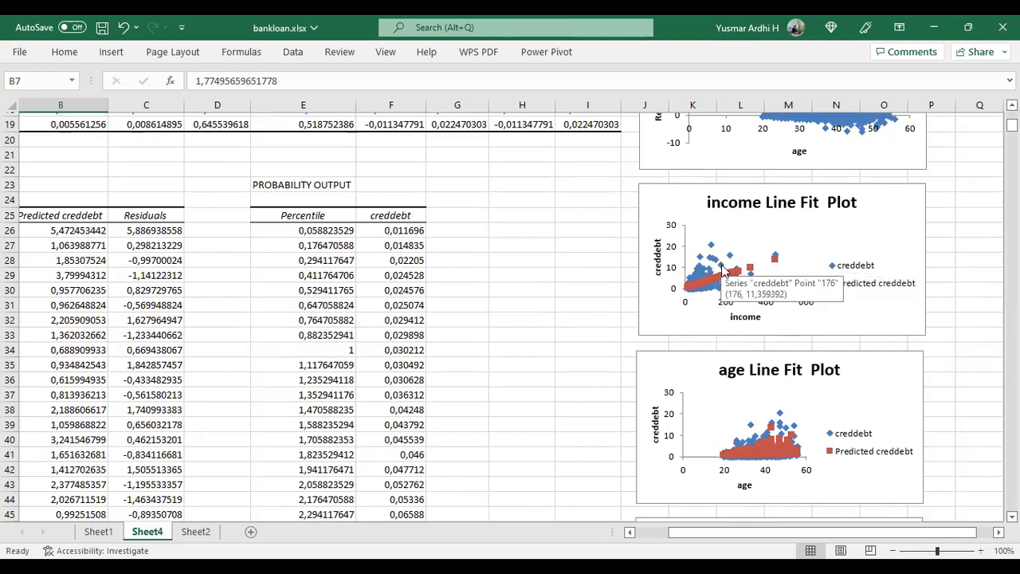